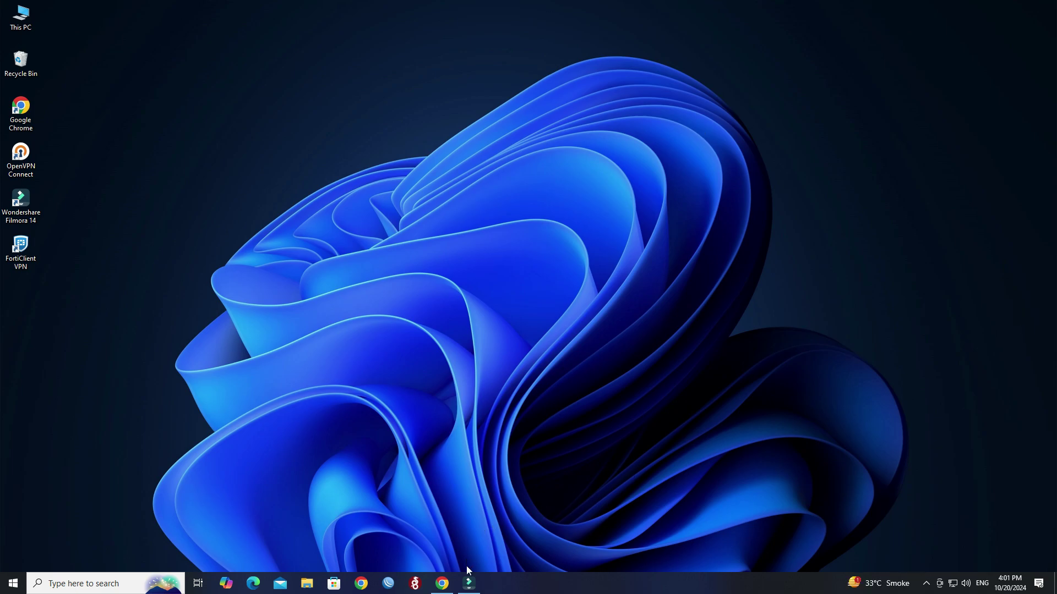
Load the FortiGate login page at 10.10.110.1 in Chrome.
click(442, 584)
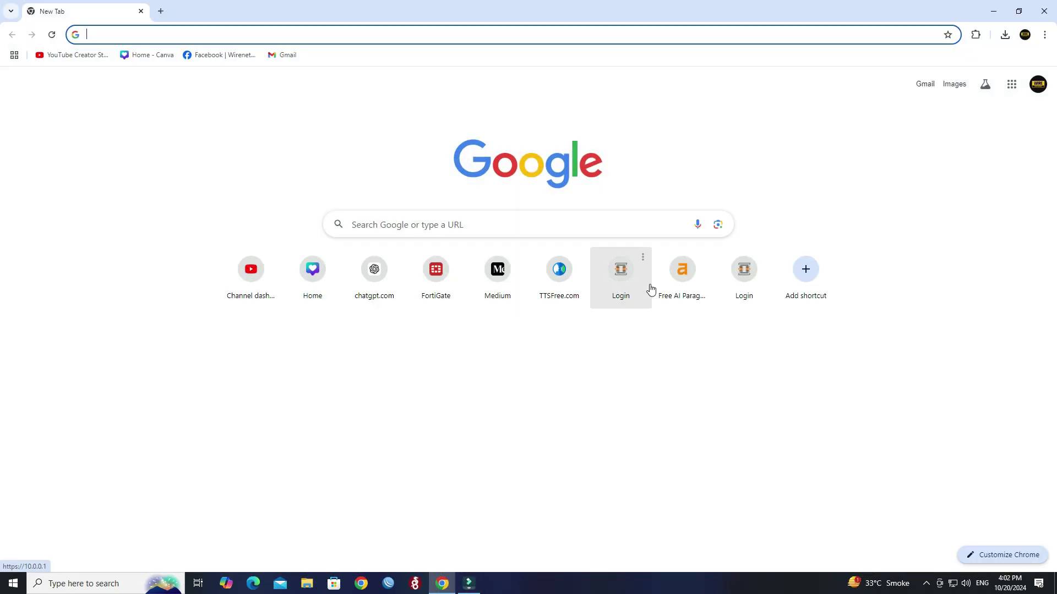
text(10.110.1)
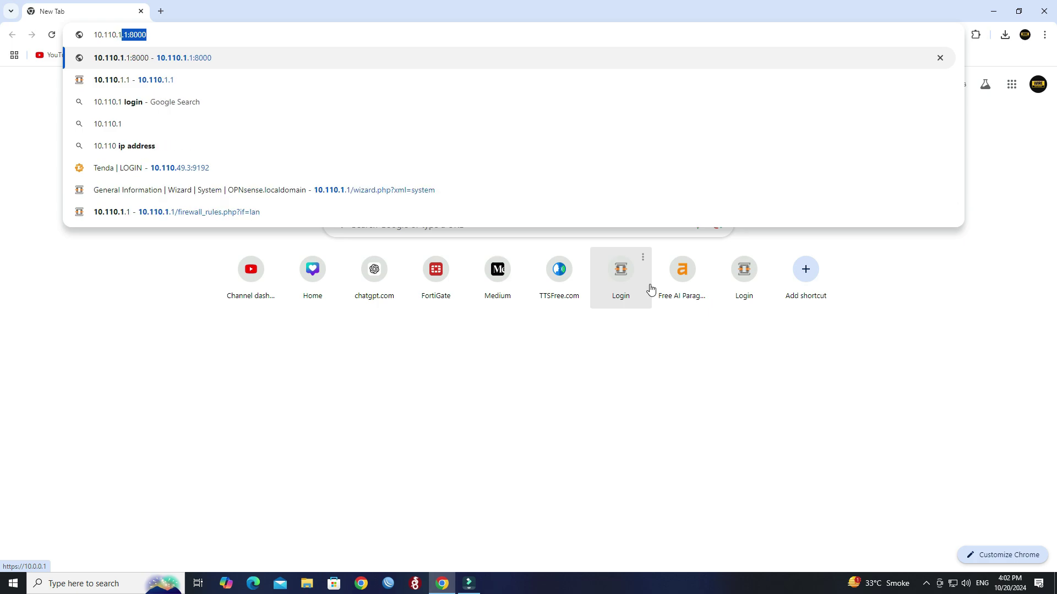
text(.)
key(BackSpace)
key(BackSpace)
key(BackSpace)
key(BackSpace)
key(BackSpace)
key(BackSpace)
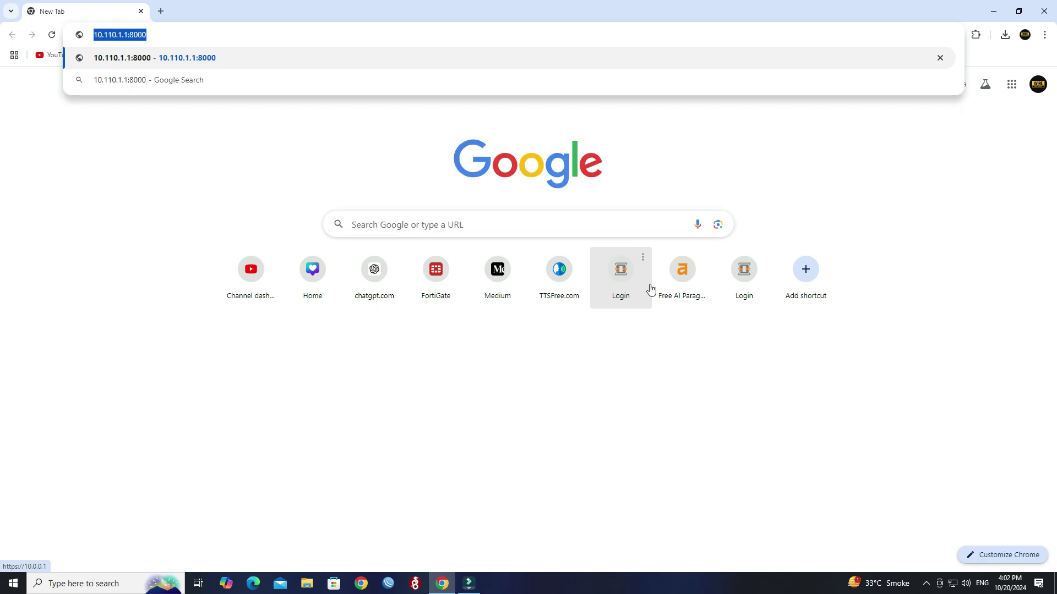
text(0.1)
text(10.1)
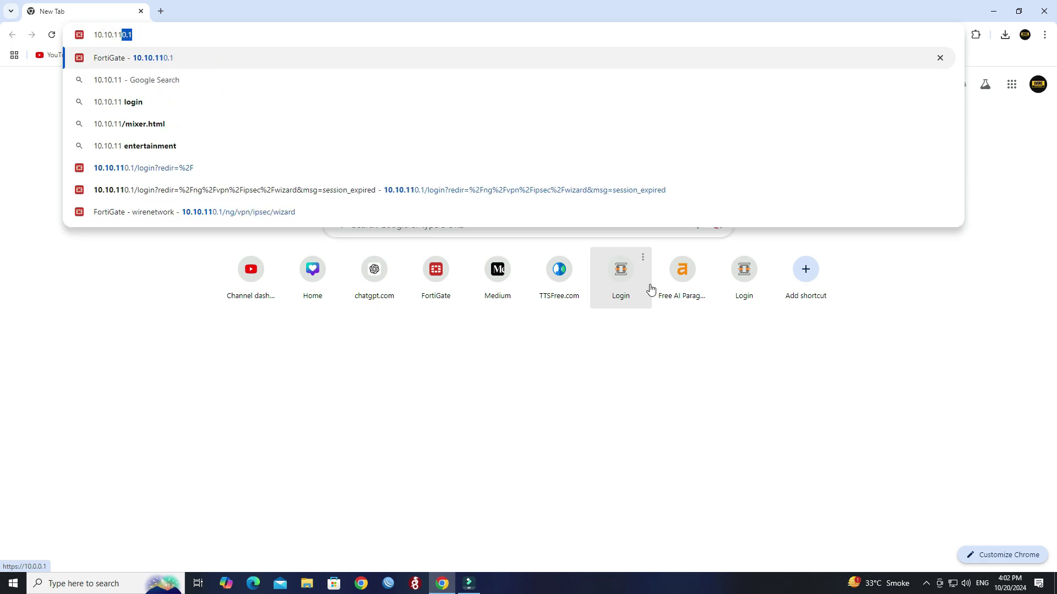
key(Return)
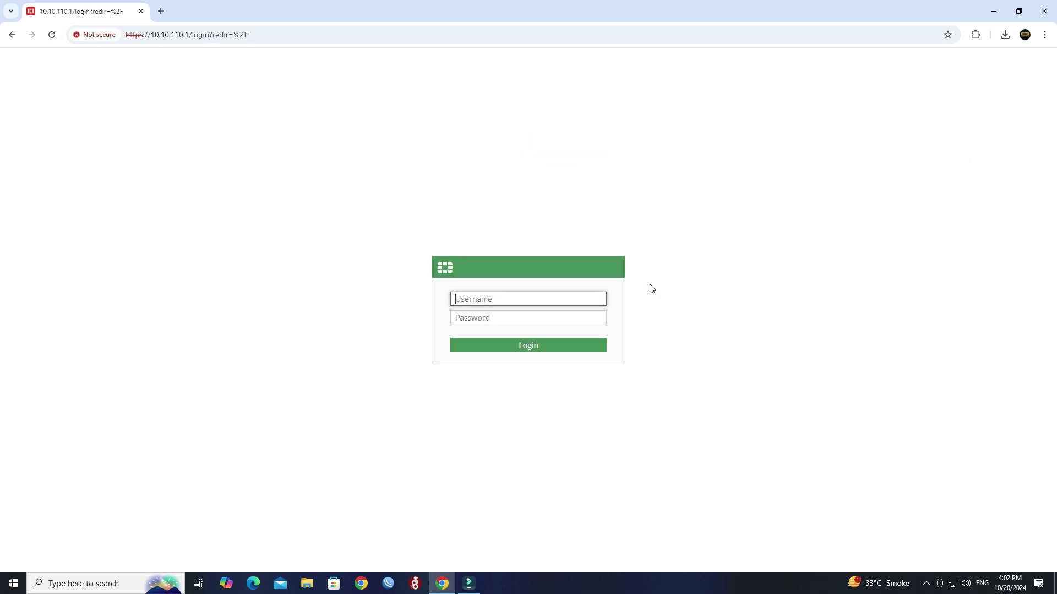
Sign in to FortiGate as admin with the account password.
text(admin)
key(Tab)
text(•••••)
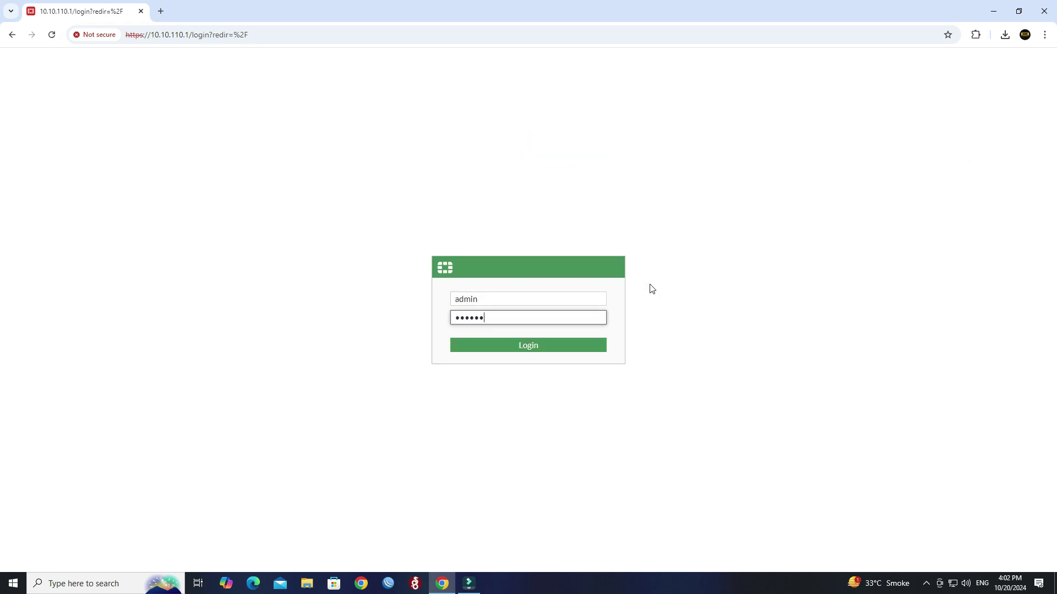
text(••••)
key(Return)
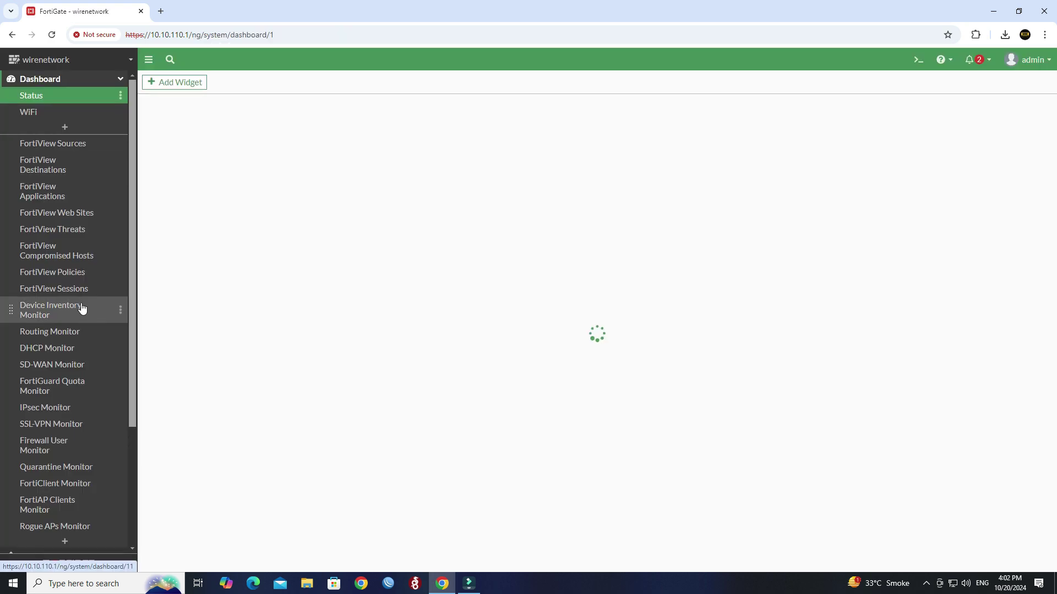
scroll(83, 307, down, 3)
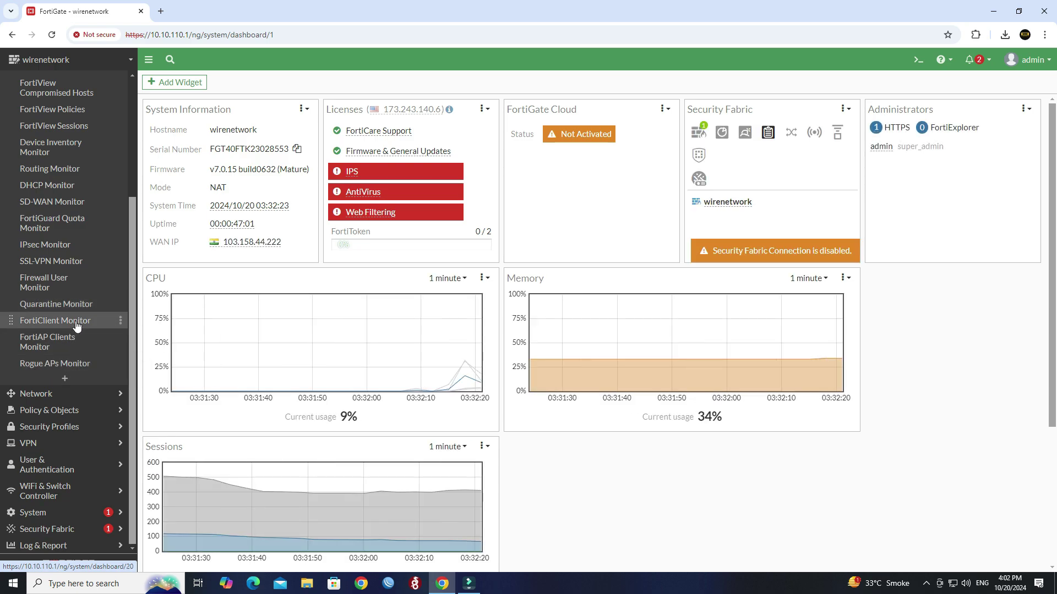
Start the IPsec Wizard with tunnel name 'Office 40F' and the Remote Access template.
click(59, 453)
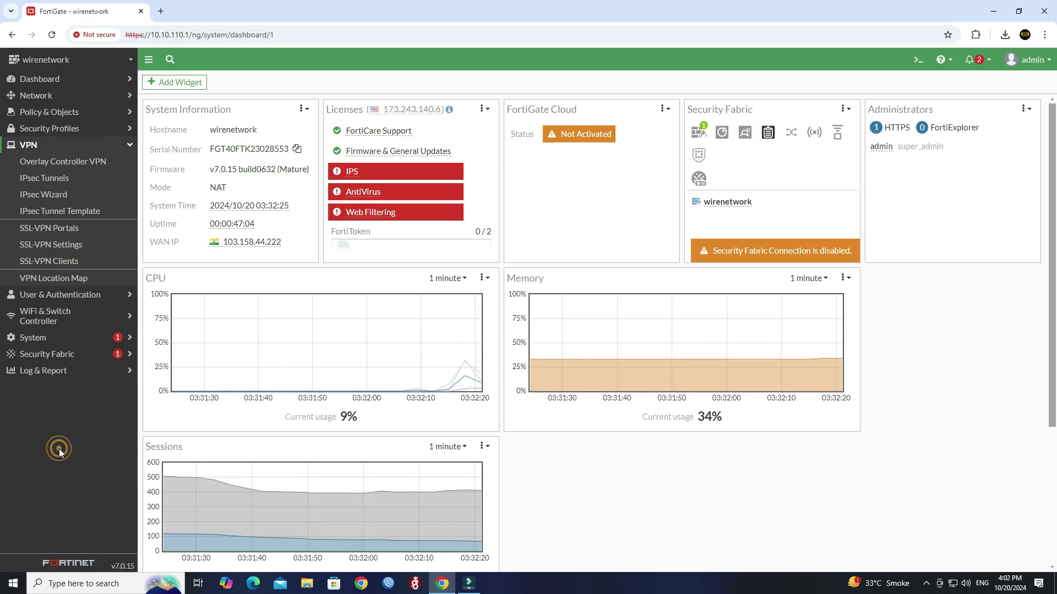
click(59, 199)
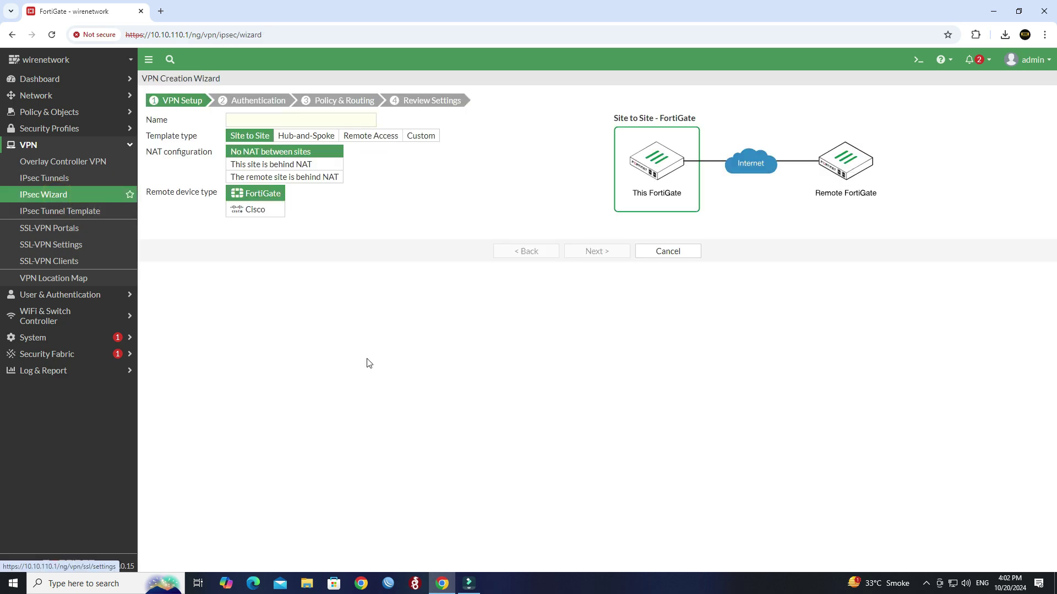
click(251, 121)
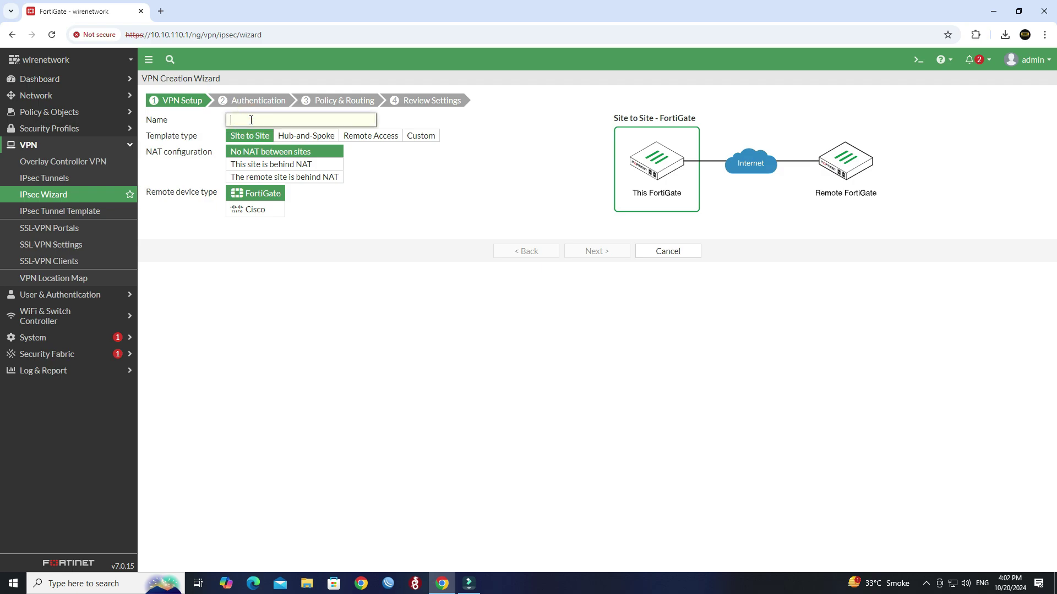
text(Office 40F)
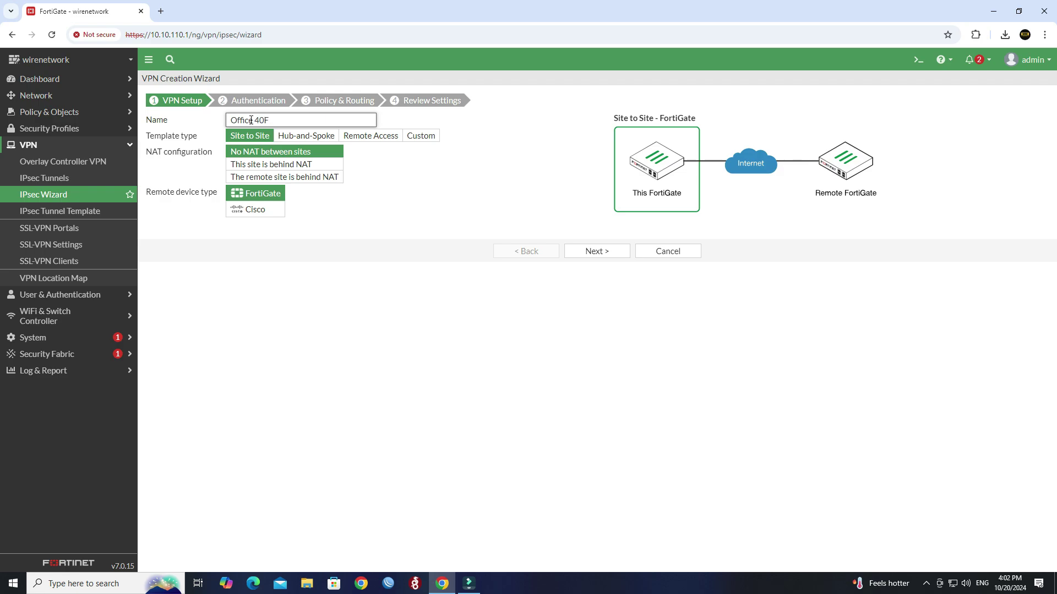
triple_click(251, 121)
click(272, 120)
click(361, 138)
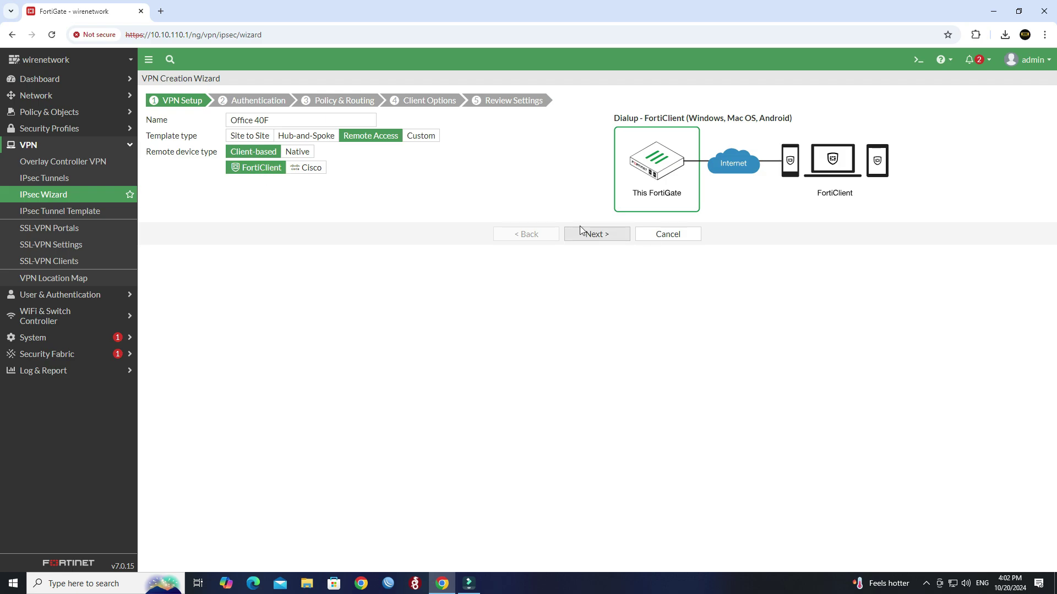
Choose wan as the tunnel's incoming interface.
click(603, 244)
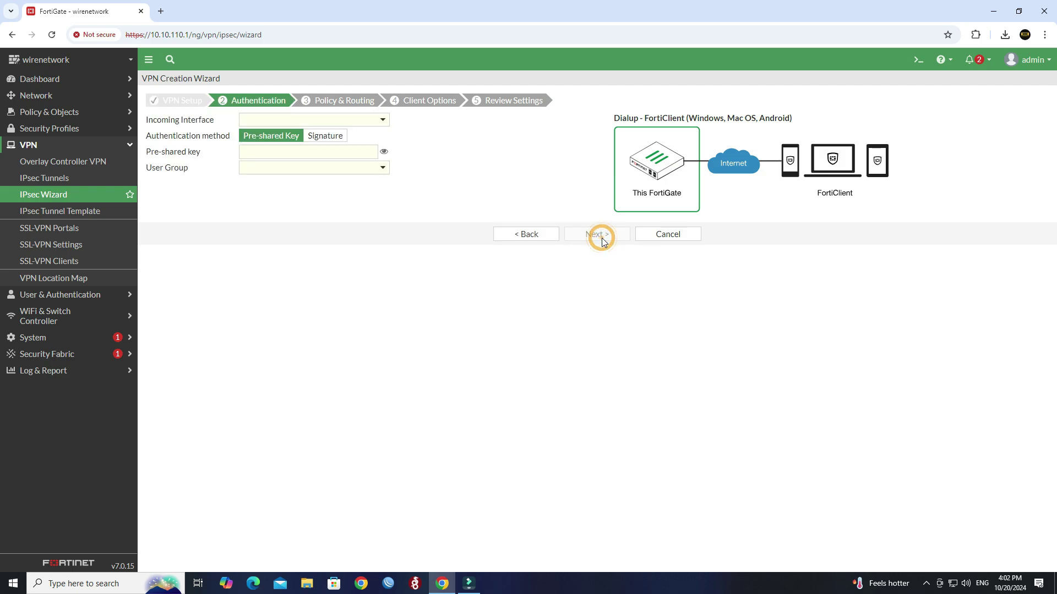
click(378, 120)
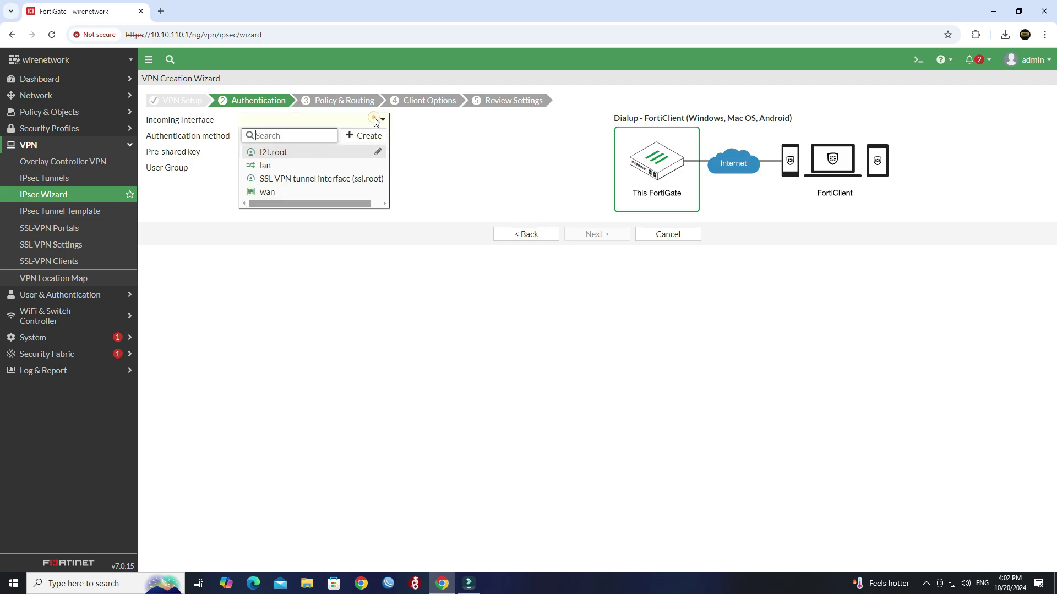
click(293, 193)
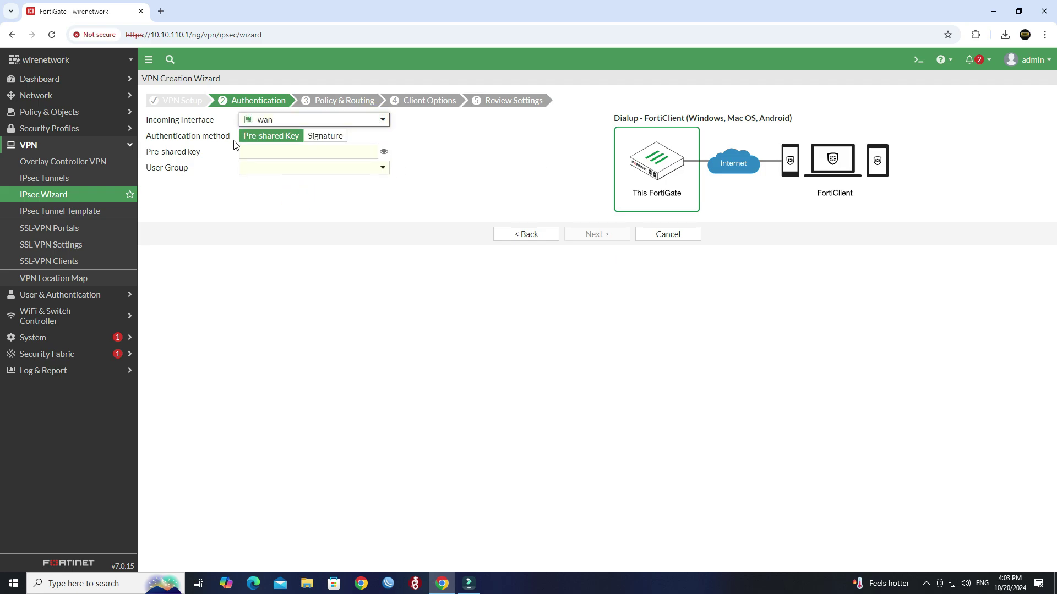
drag(237, 139, 150, 141)
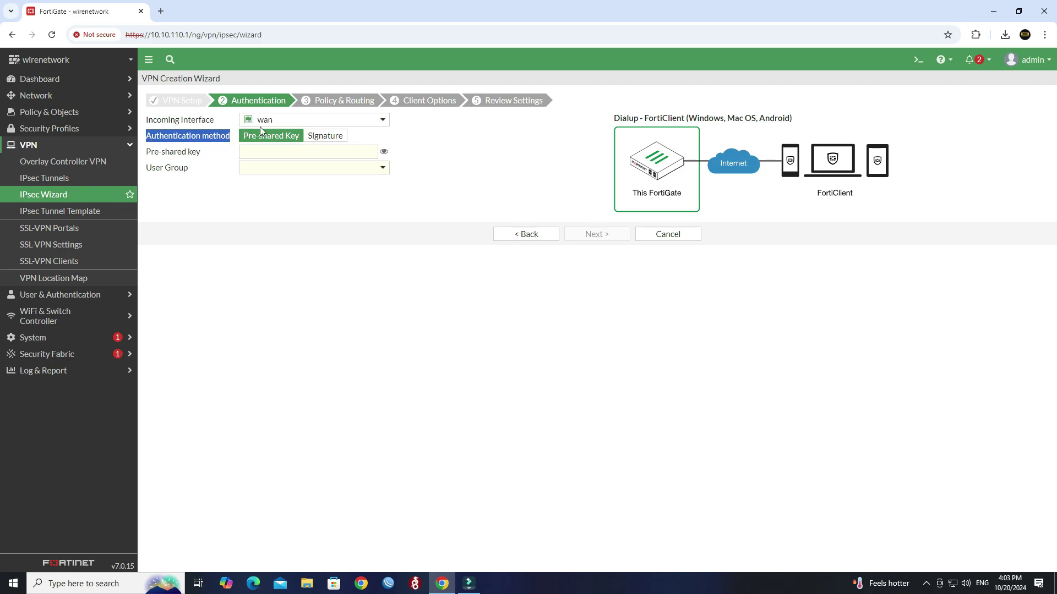
Enter the pre-shared key and select Guest-group as the user group.
click(268, 151)
click(268, 150)
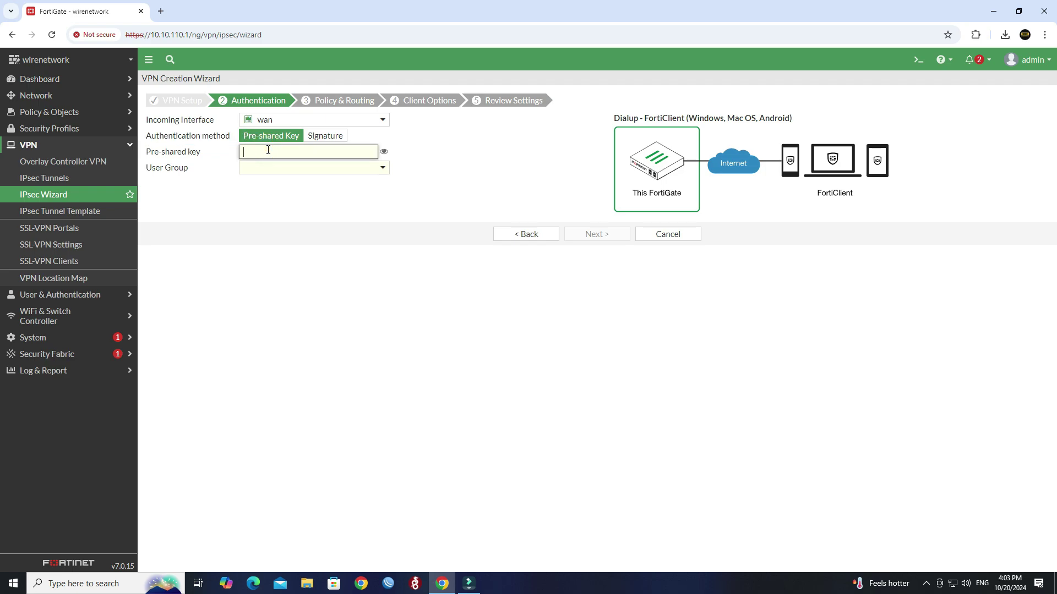
text(••••••••)
click(333, 167)
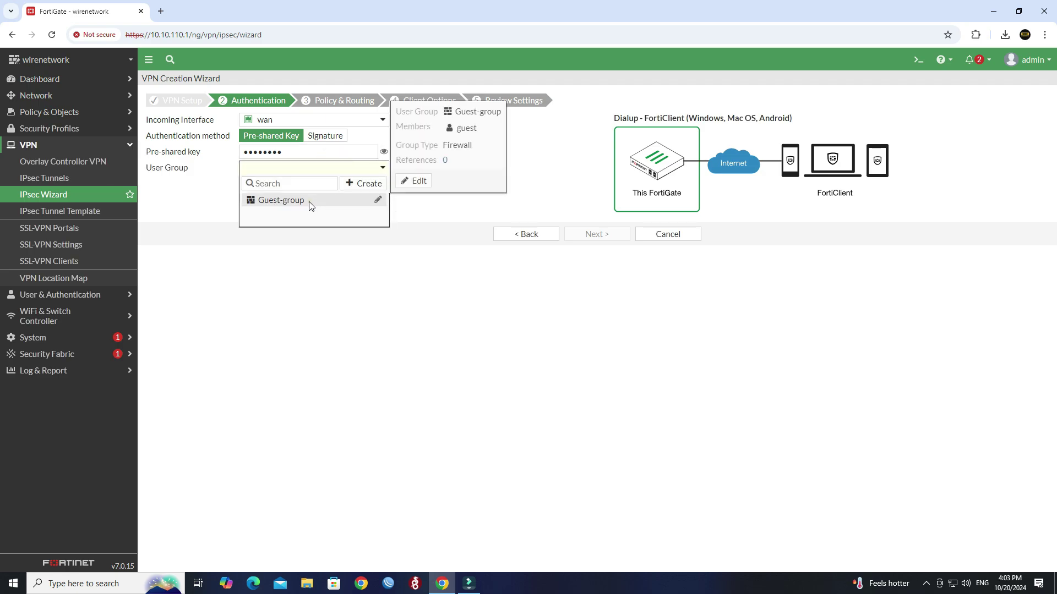
click(310, 201)
key(super+r)
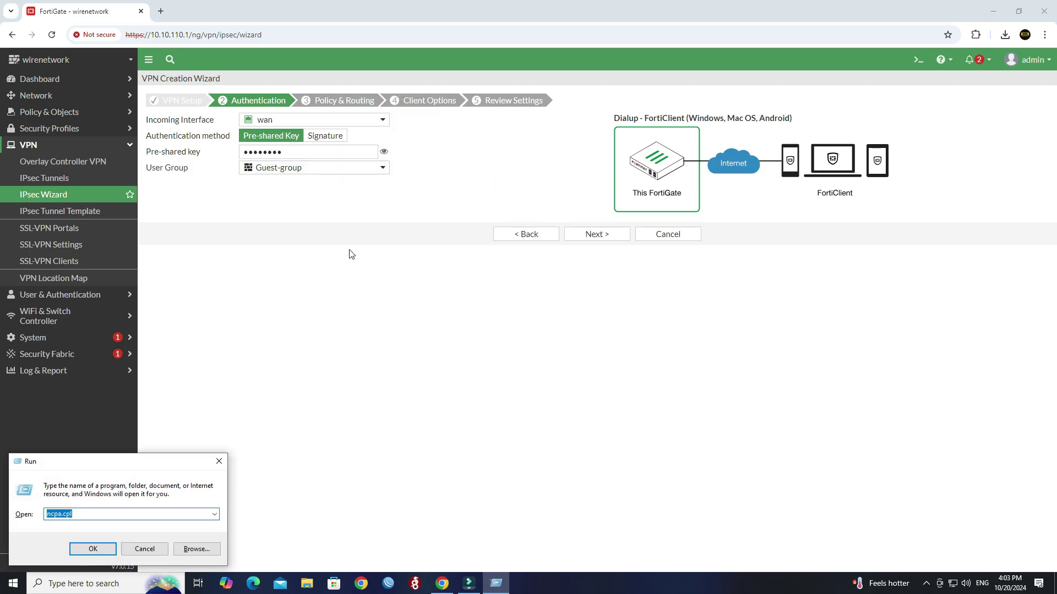
Record the tunnel's pre-shared key in a new Notepad note, then minimize it.
text(notepad)
key(Return)
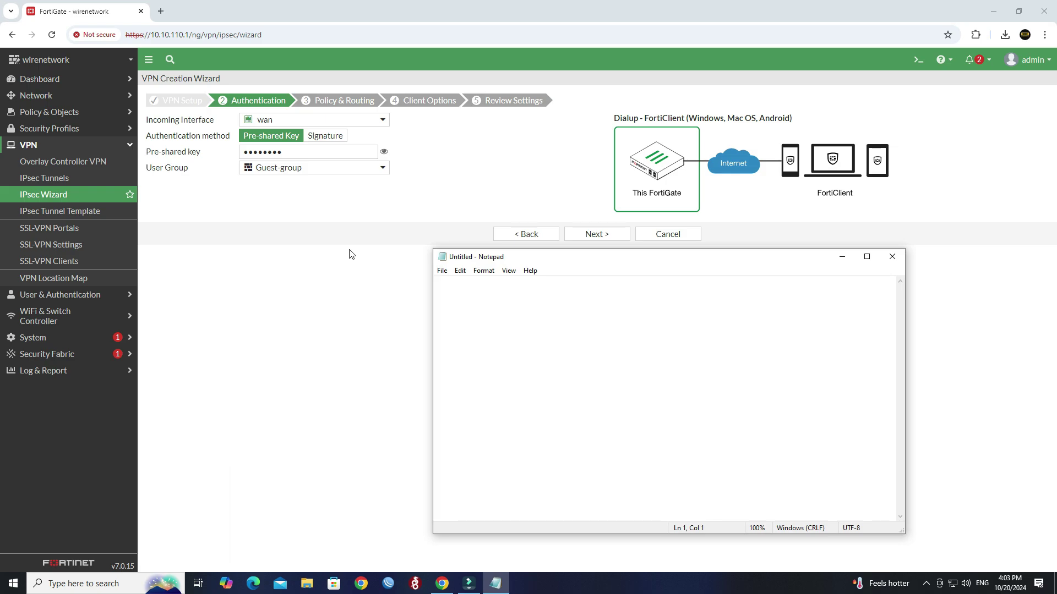
text(Pre)
key(BackSpace)
text(-shared - 12345678)
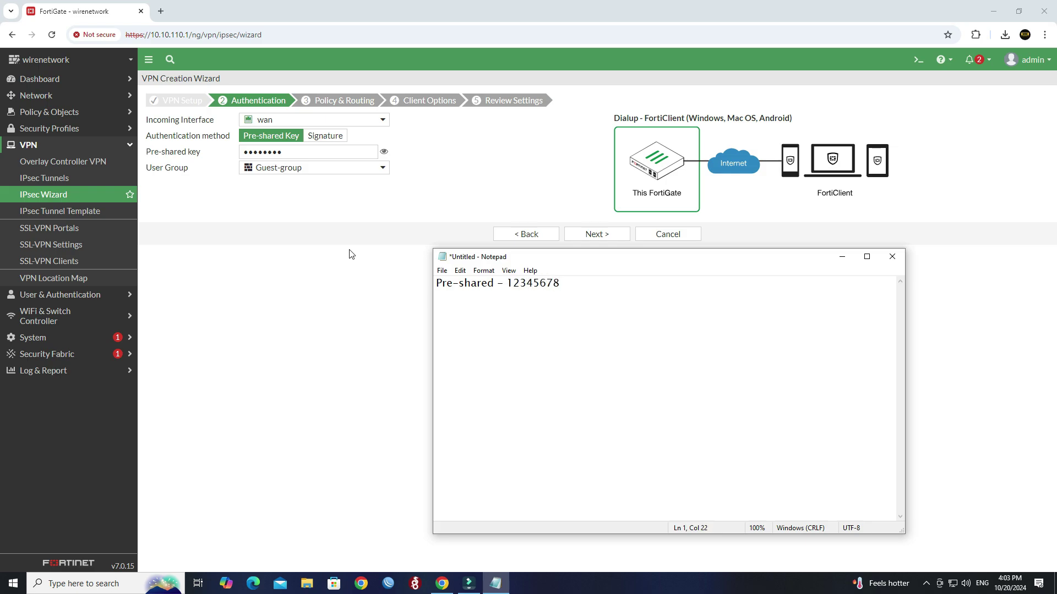
click(840, 257)
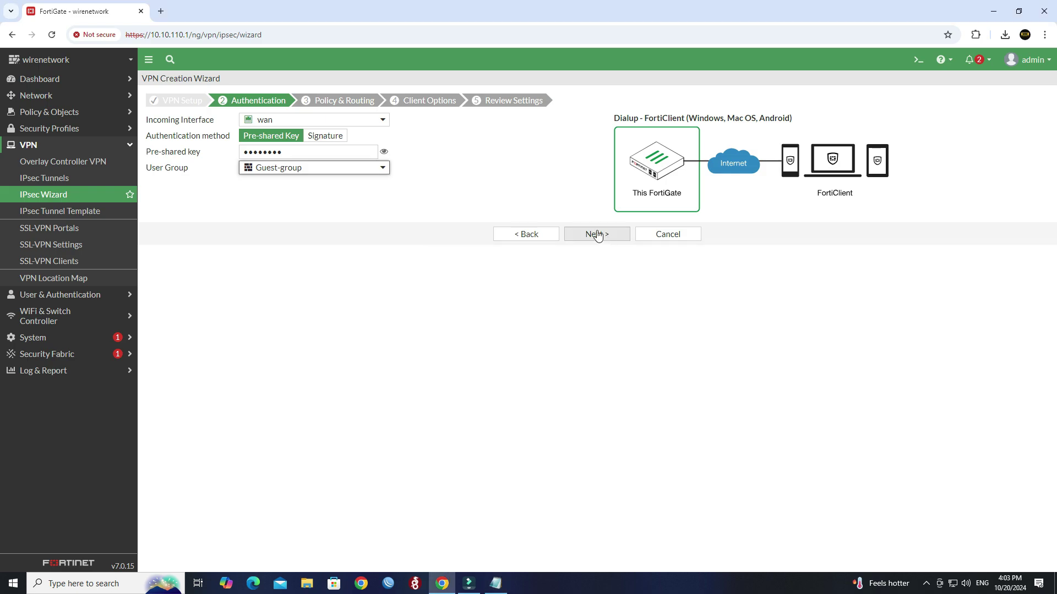
Set lan as both the local interface and local address.
click(597, 236)
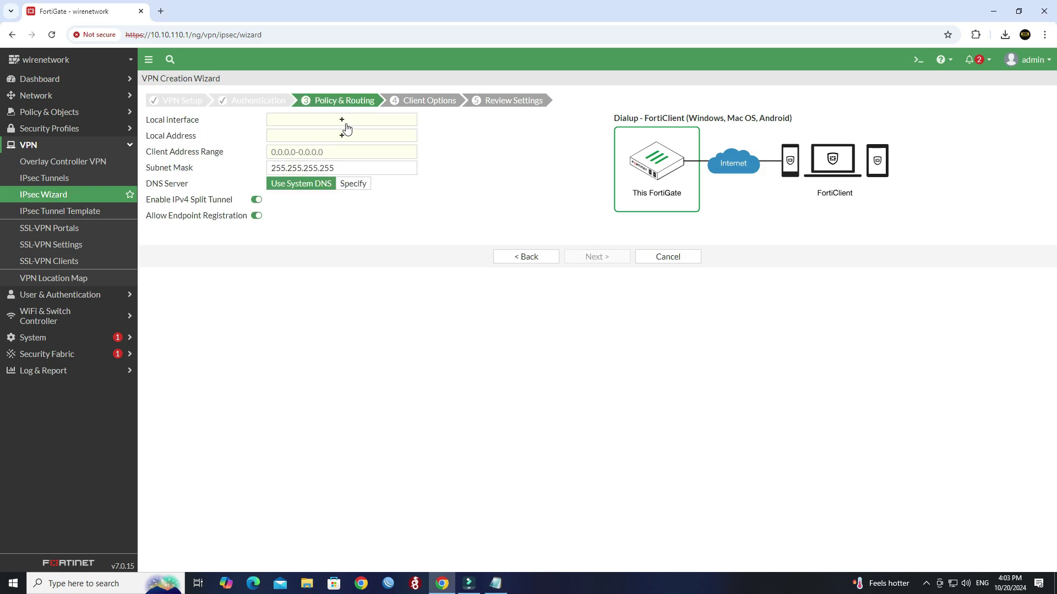
click(345, 123)
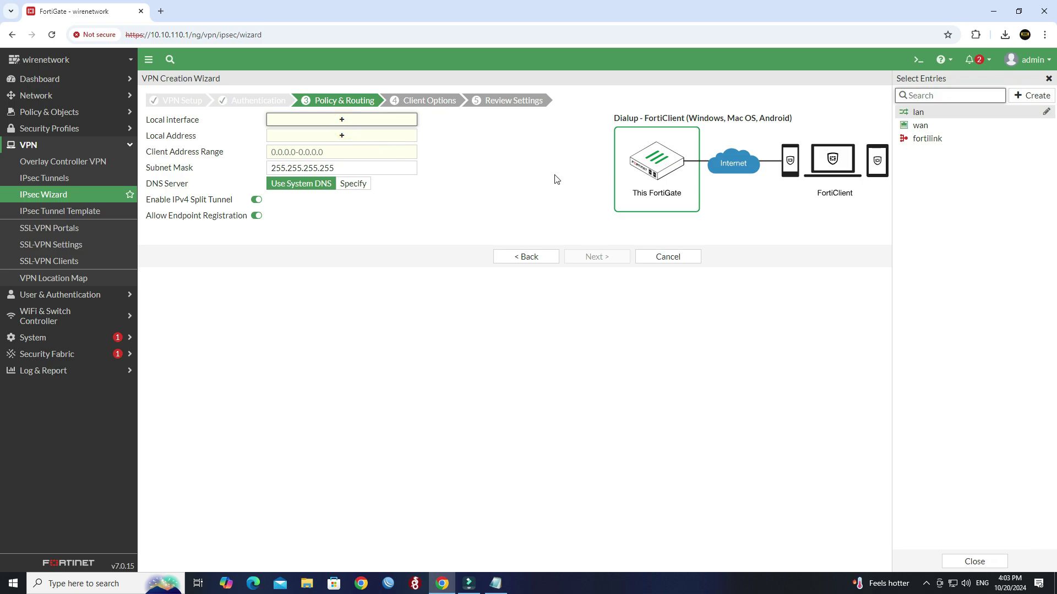
click(918, 112)
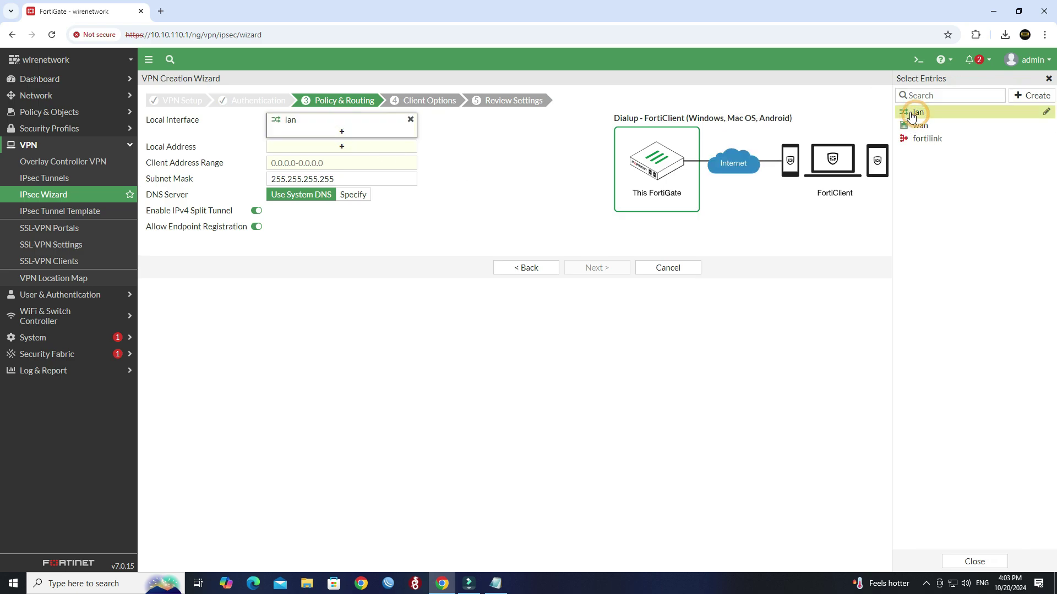
click(341, 146)
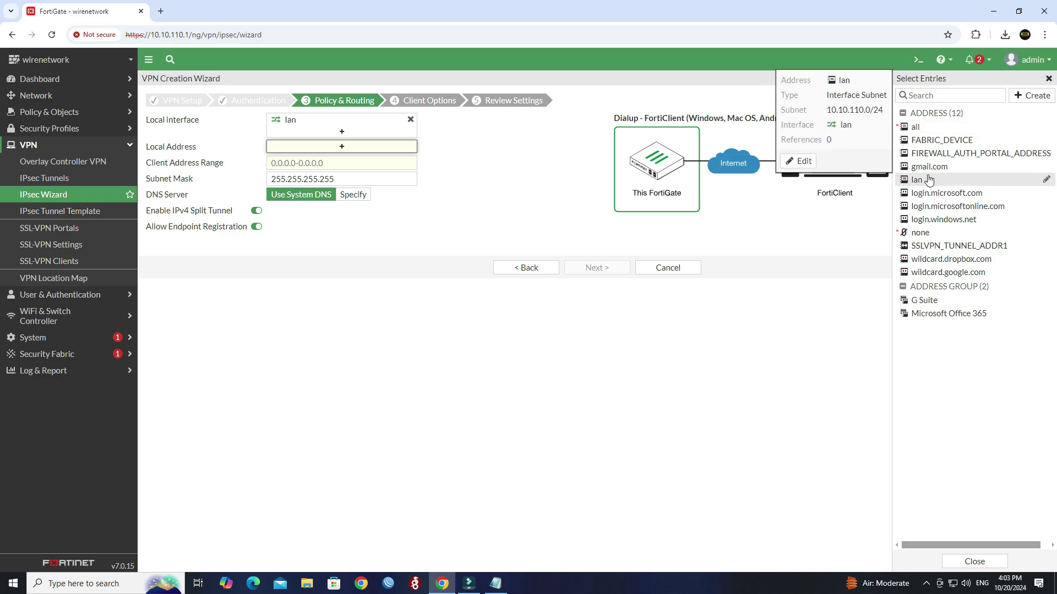
click(929, 181)
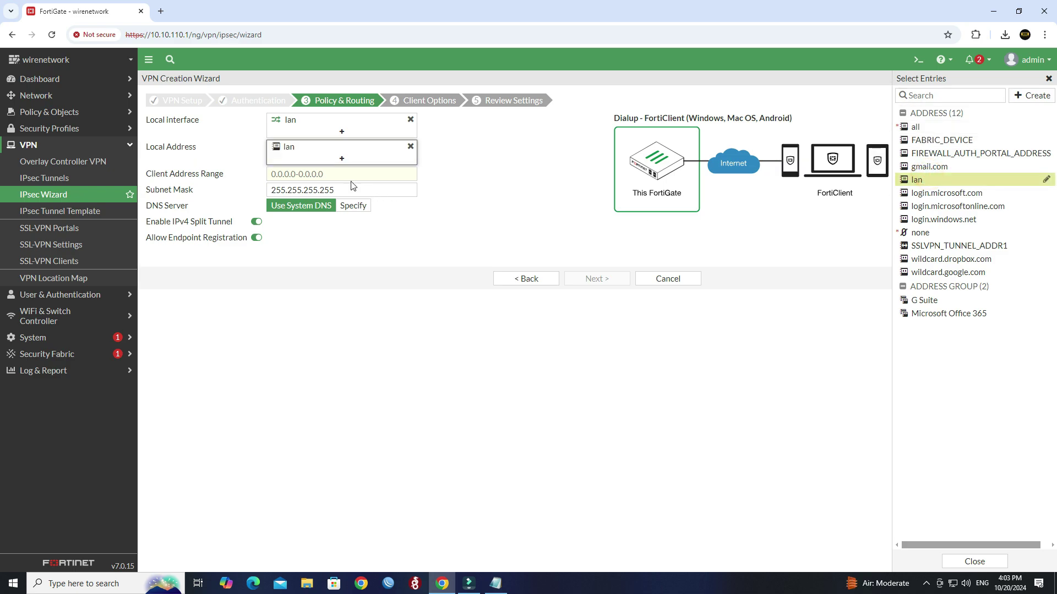
click(349, 180)
Enter client address range 10.0.0.2-10.0.0.20, keeping subnet mask 255.255.255.255.
click(349, 174)
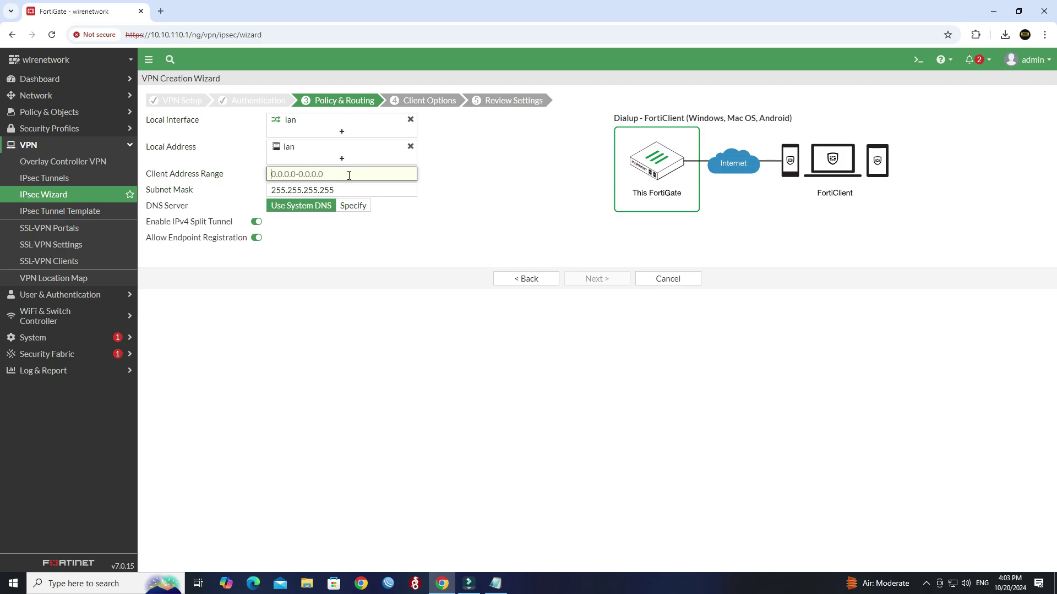
text(10.0.0.2)
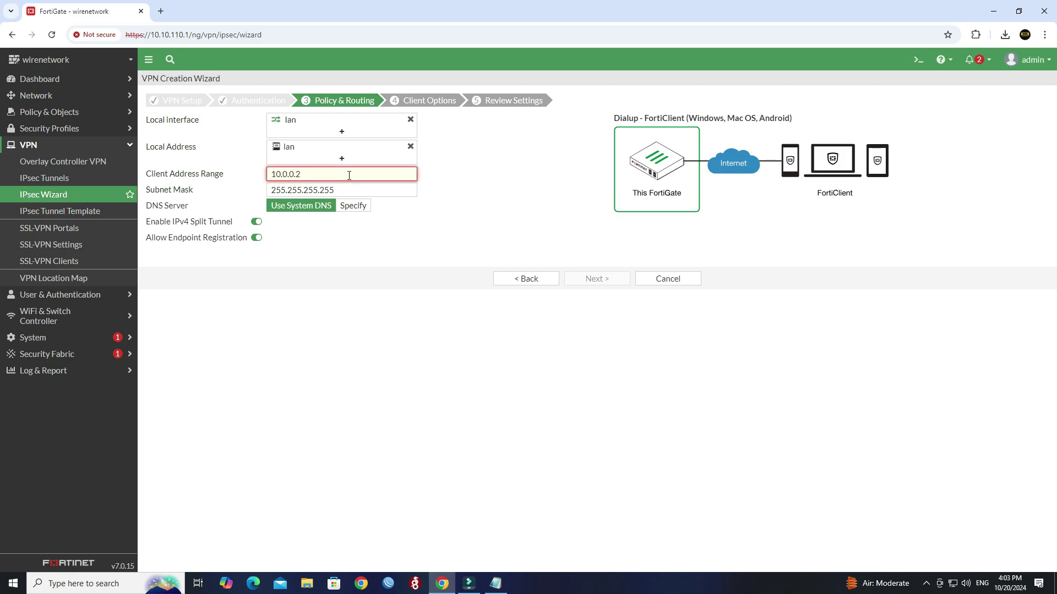
text(-10.0.0.20)
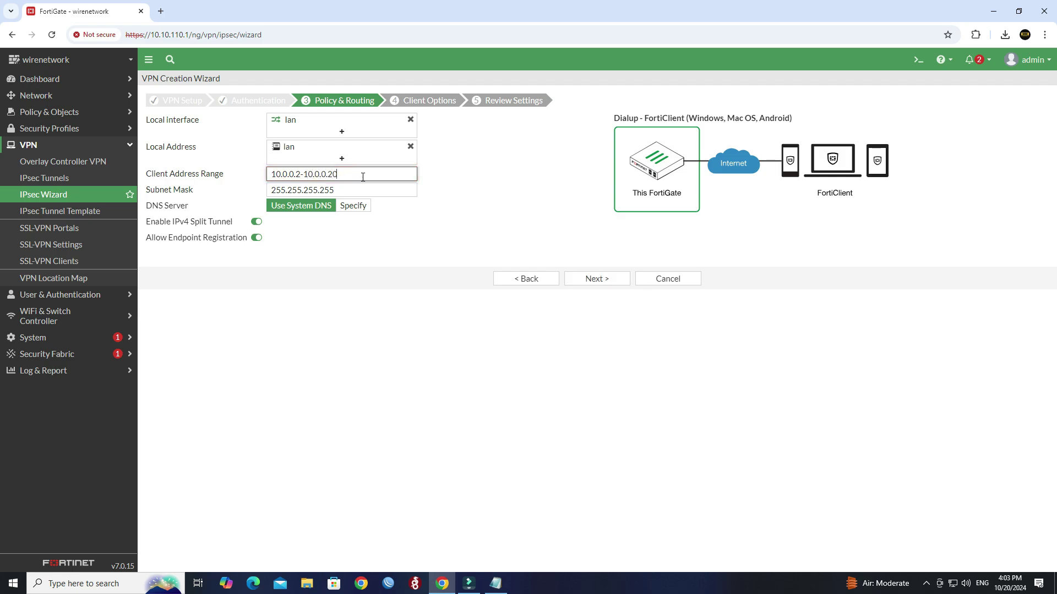
triple_click(362, 176)
click(308, 226)
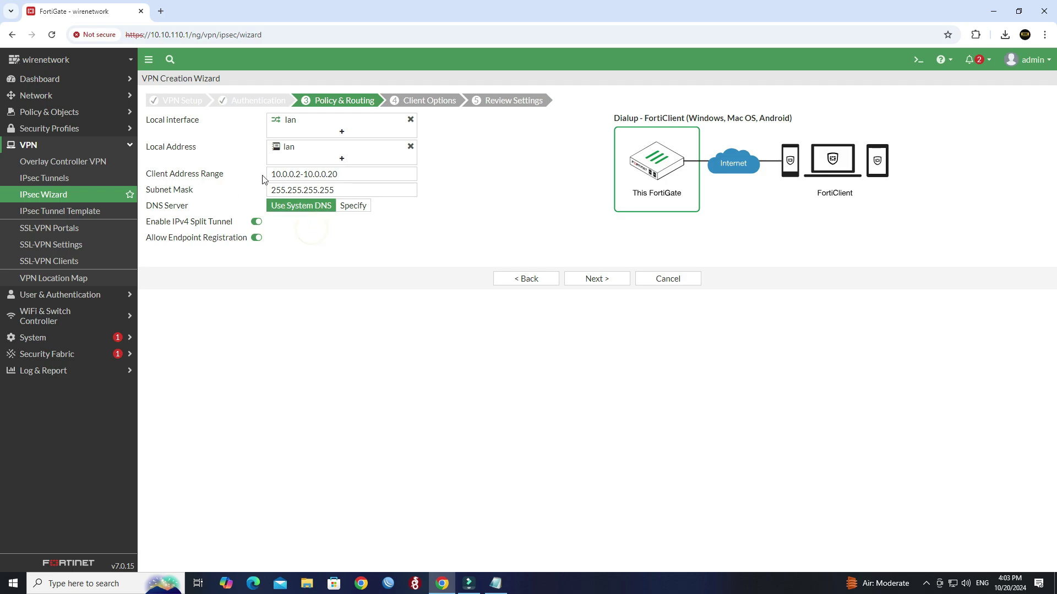
triple_click(384, 187)
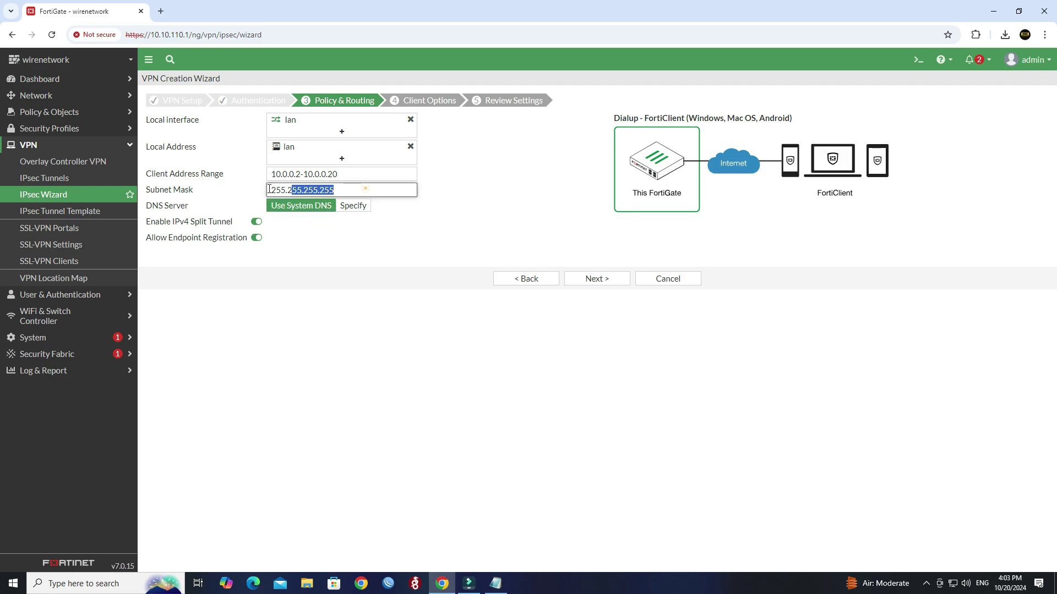
click(377, 242)
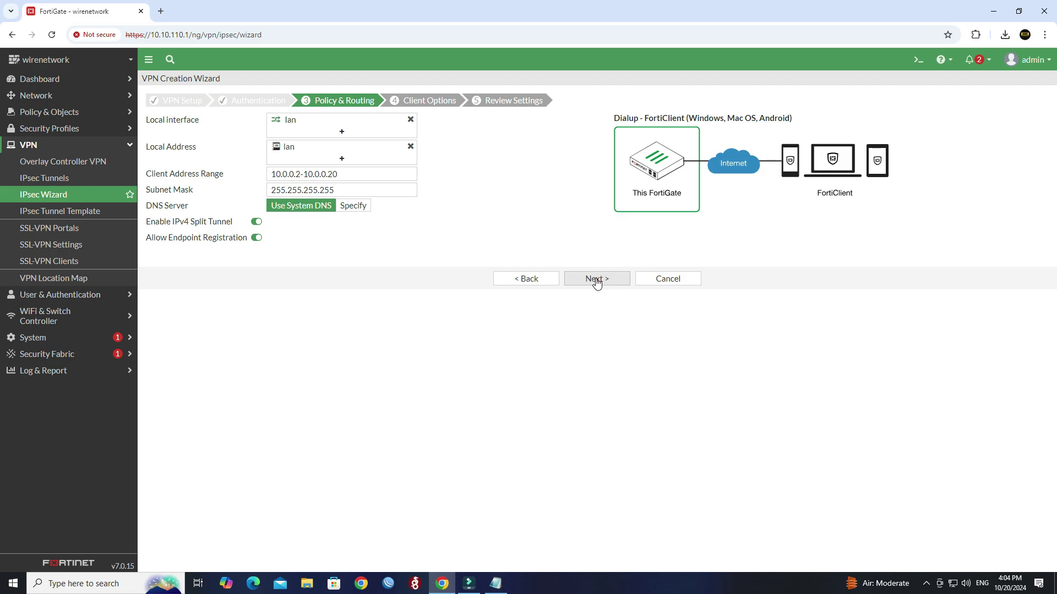
click(597, 280)
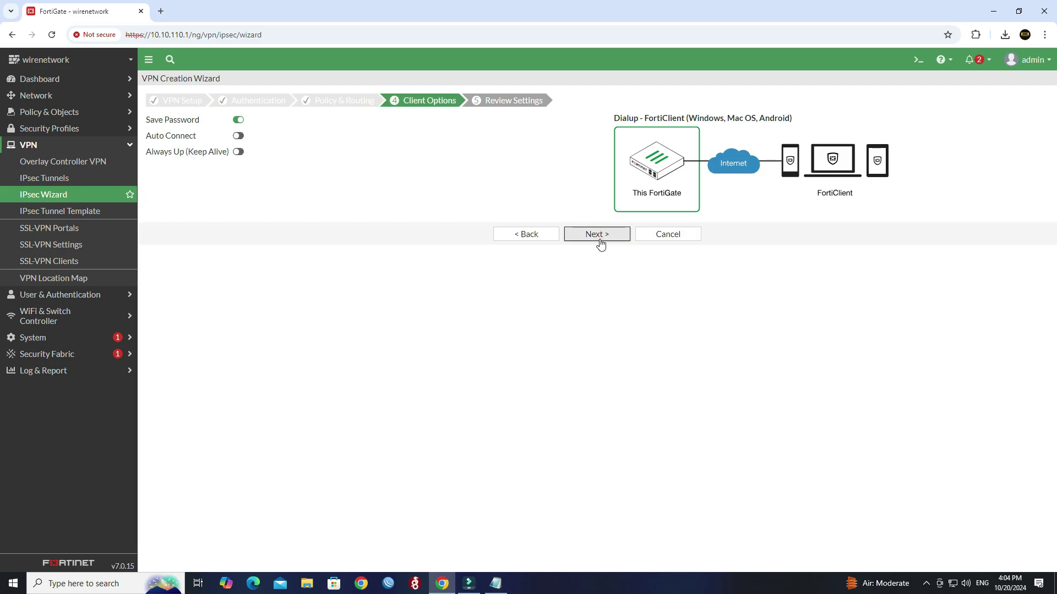
Accept the default client options and create the Office 40F VPN from the review.
click(600, 244)
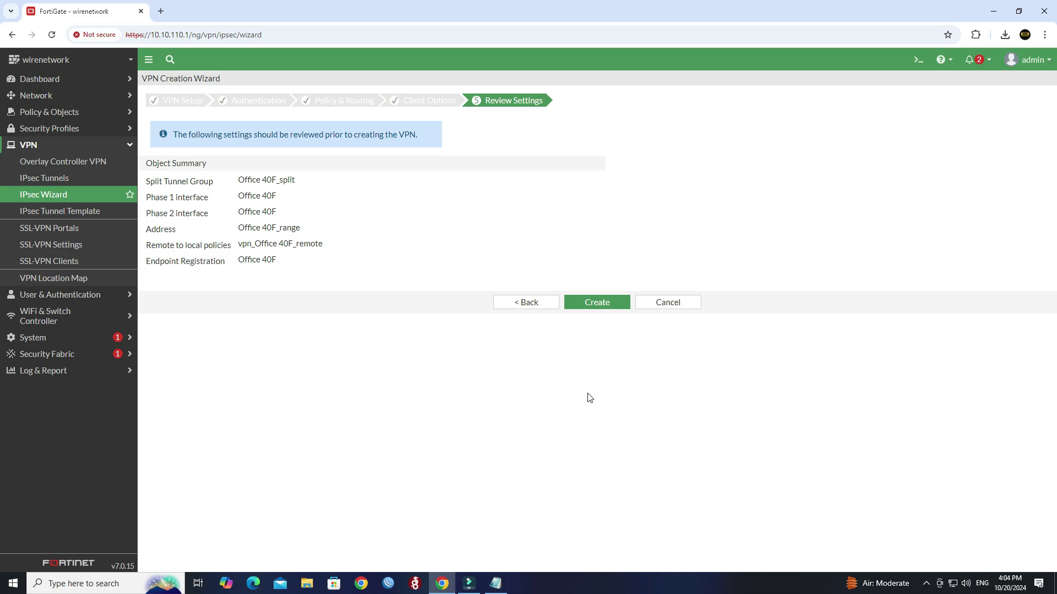
click(590, 310)
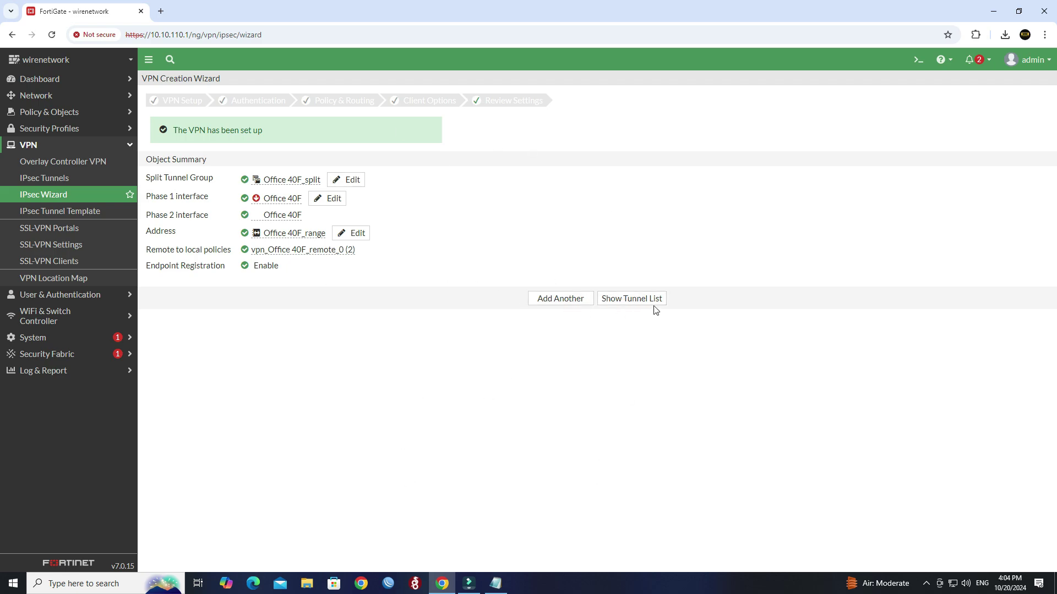
Open Office 40F from the tunnel list and convert it to a custom tunnel.
click(633, 300)
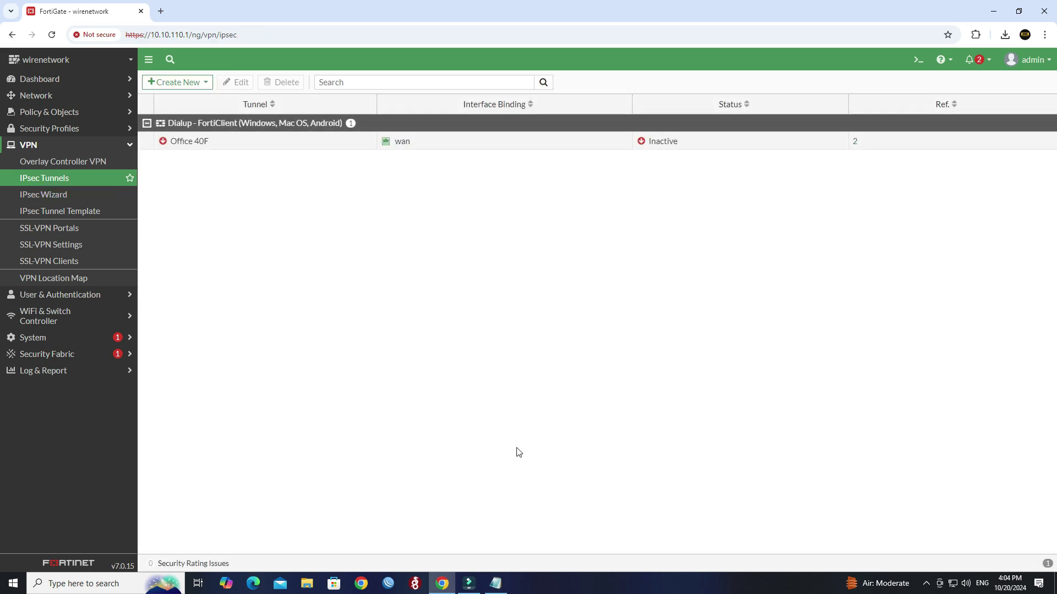
double_click(229, 145)
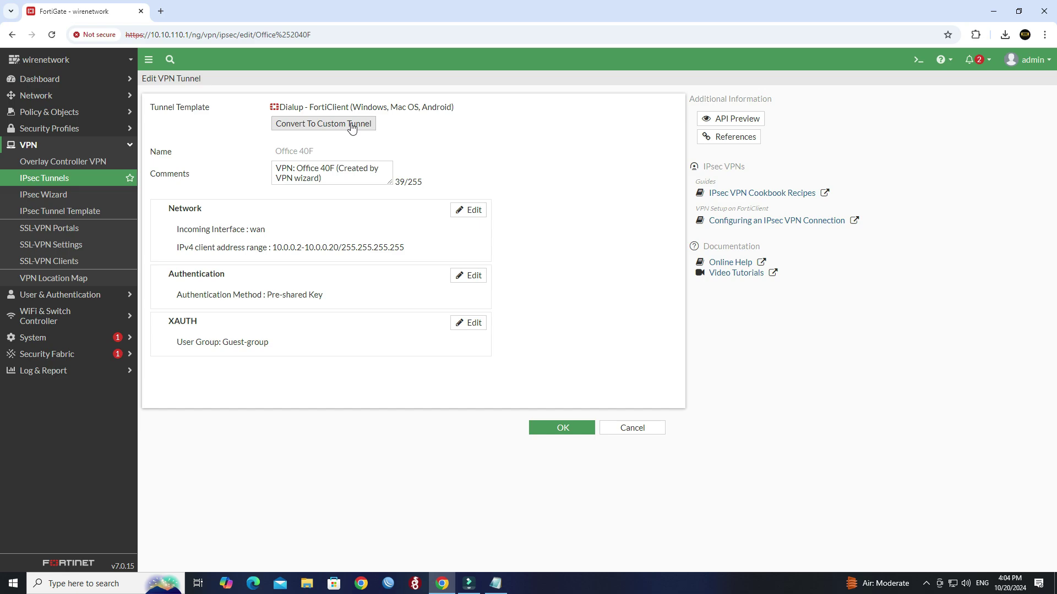
click(352, 126)
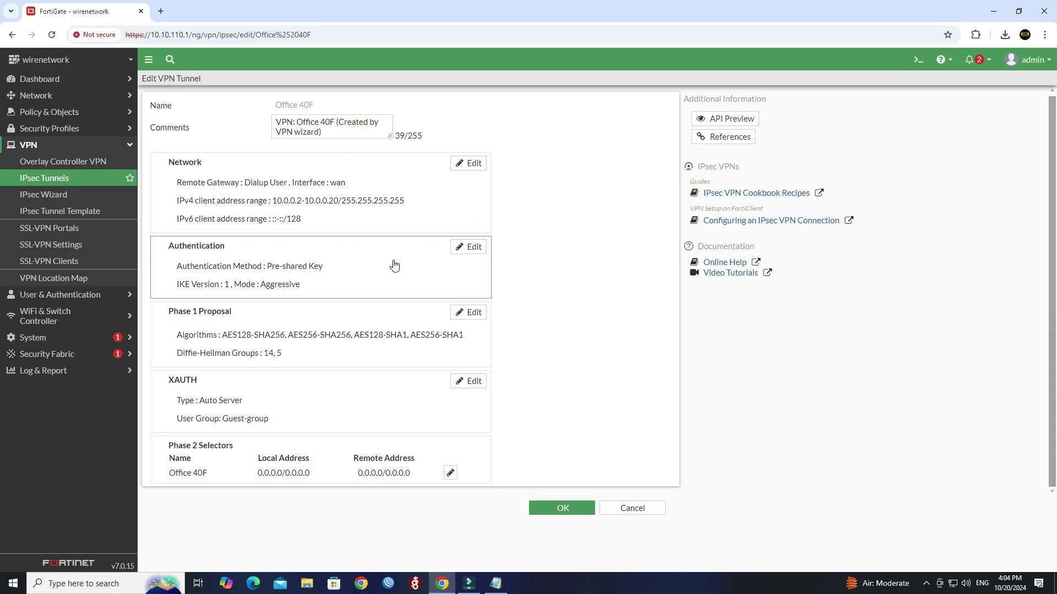
Set Authentication Accept Types to Specific peer ID with peer ID wirenetwork.
click(468, 247)
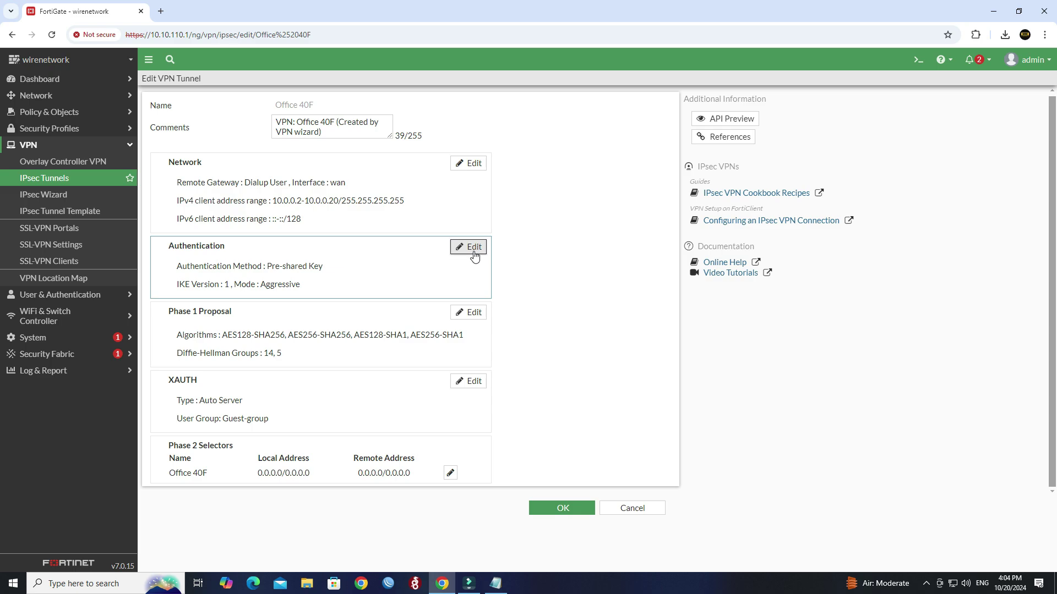
scroll(487, 299, down, 1)
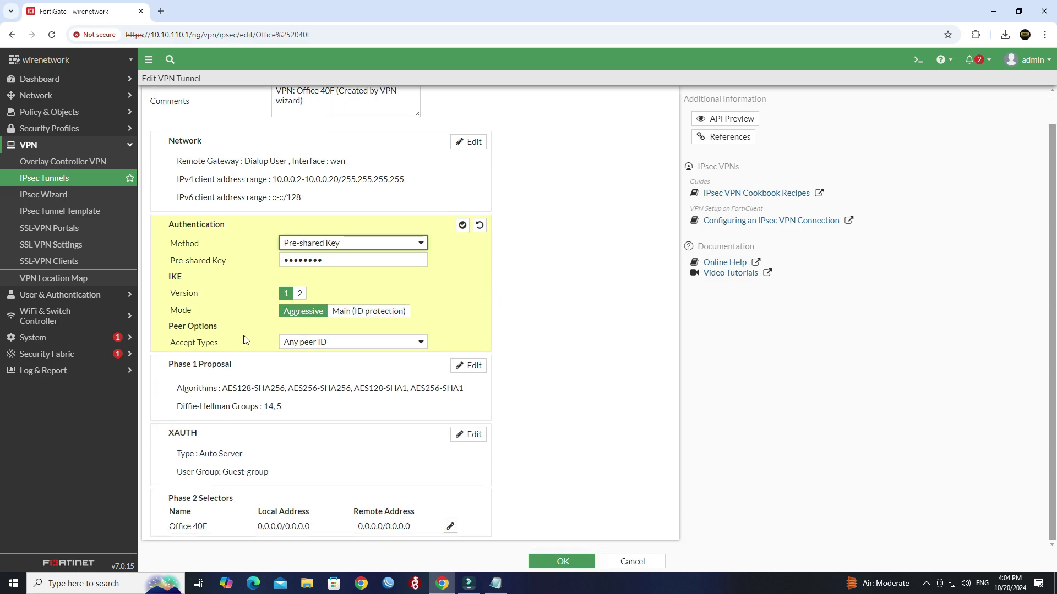
drag(222, 342, 168, 347)
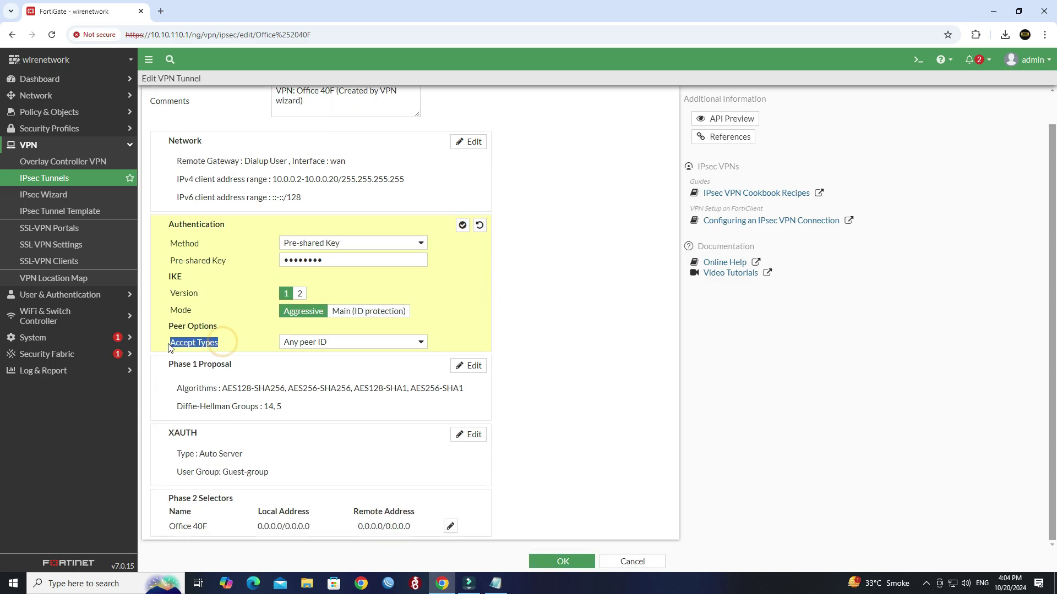
click(363, 341)
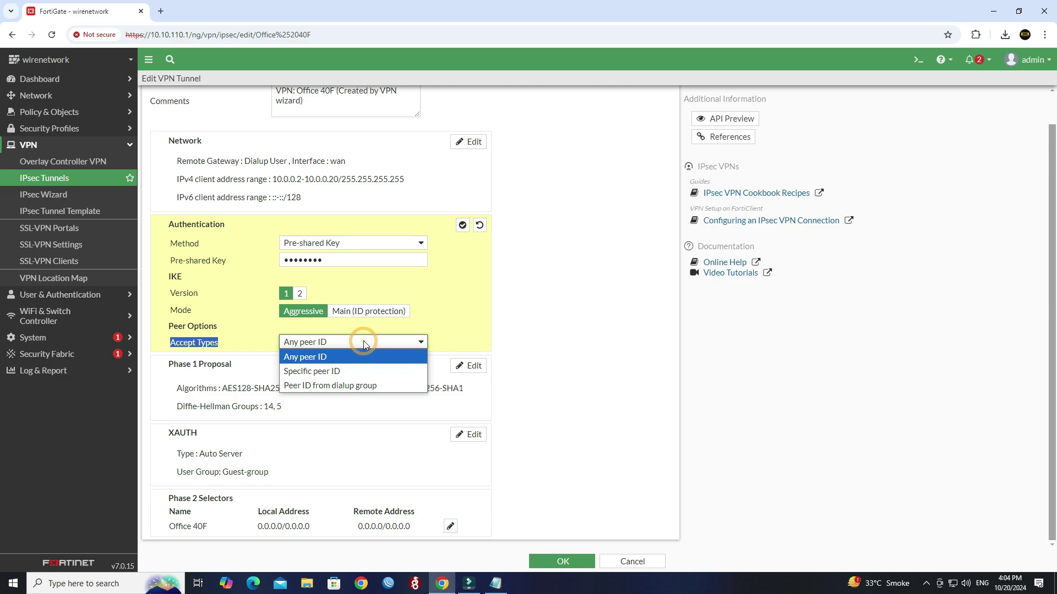
click(350, 372)
click(321, 358)
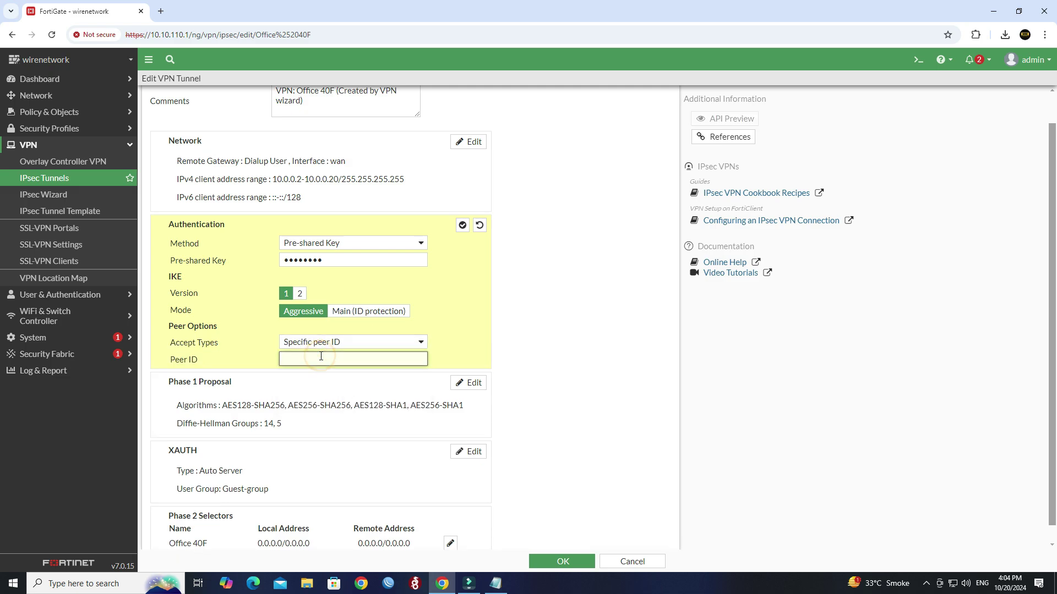
text(wirenetwork)
double_click(321, 357)
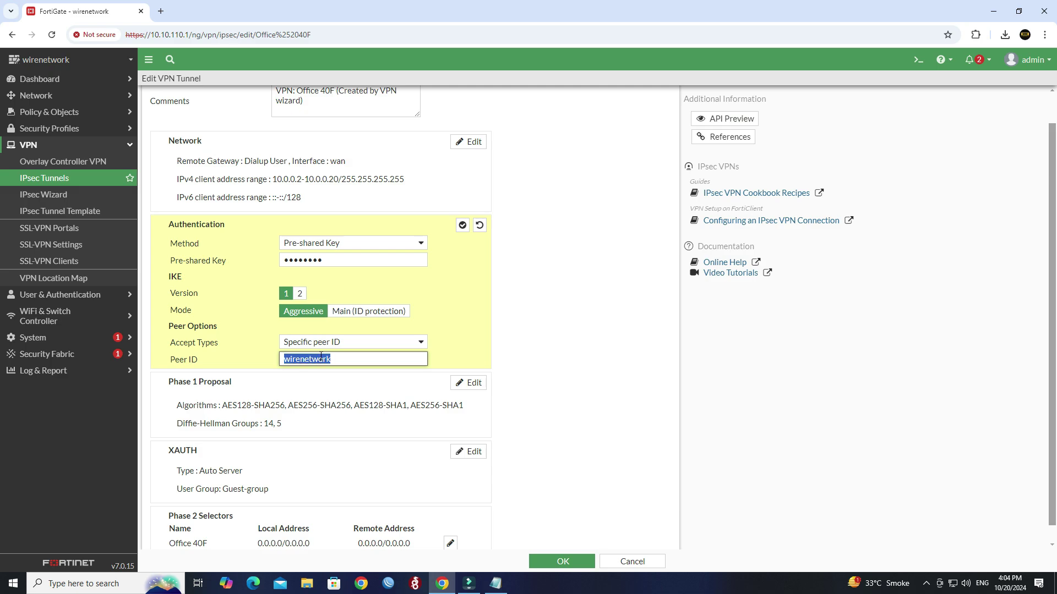
Add the line 'Peer ID / Local ID - wirenetwork' to the Notepad note.
click(993, 11)
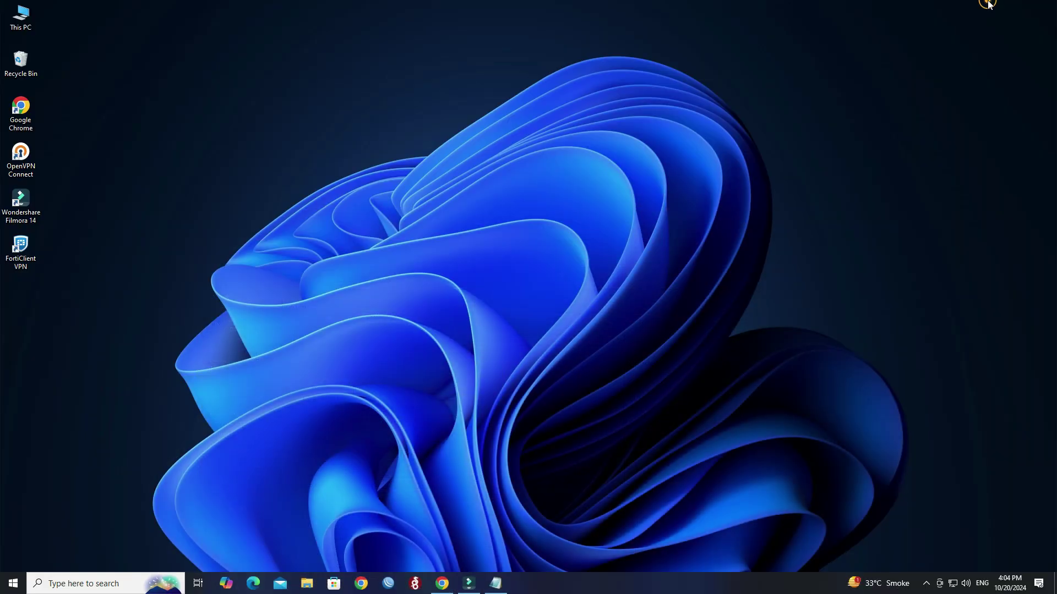
click(495, 583)
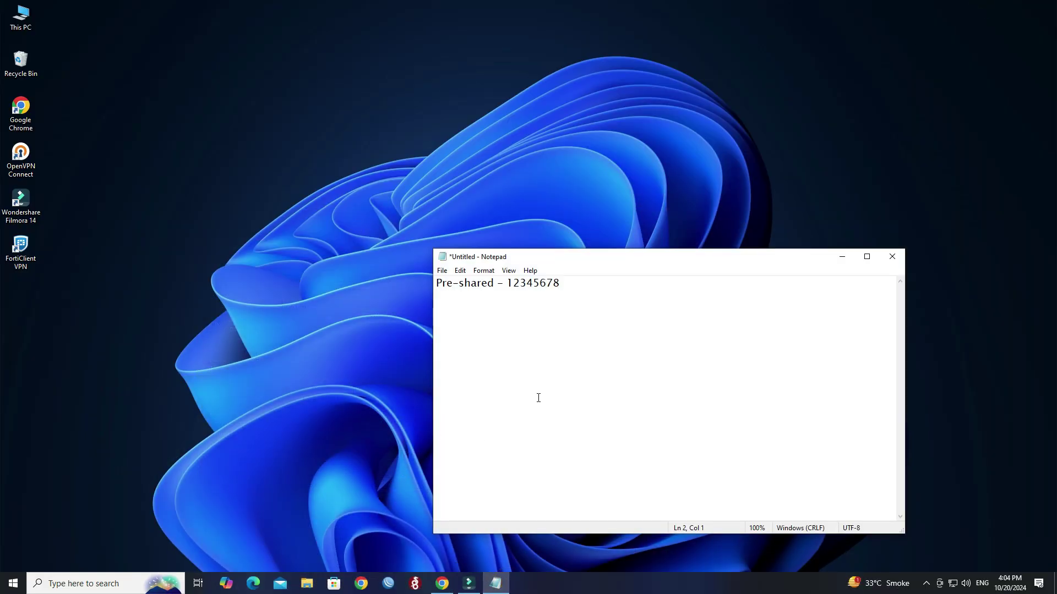
text(Peer ID / Local ID -)
text(wirenetwork)
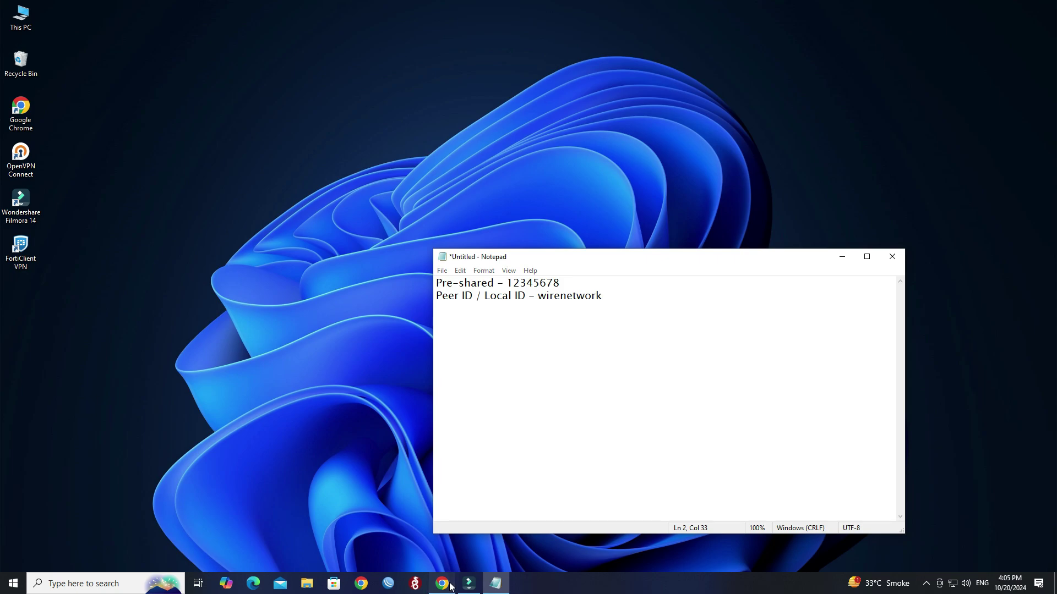
click(442, 583)
scroll(465, 413, down, 1)
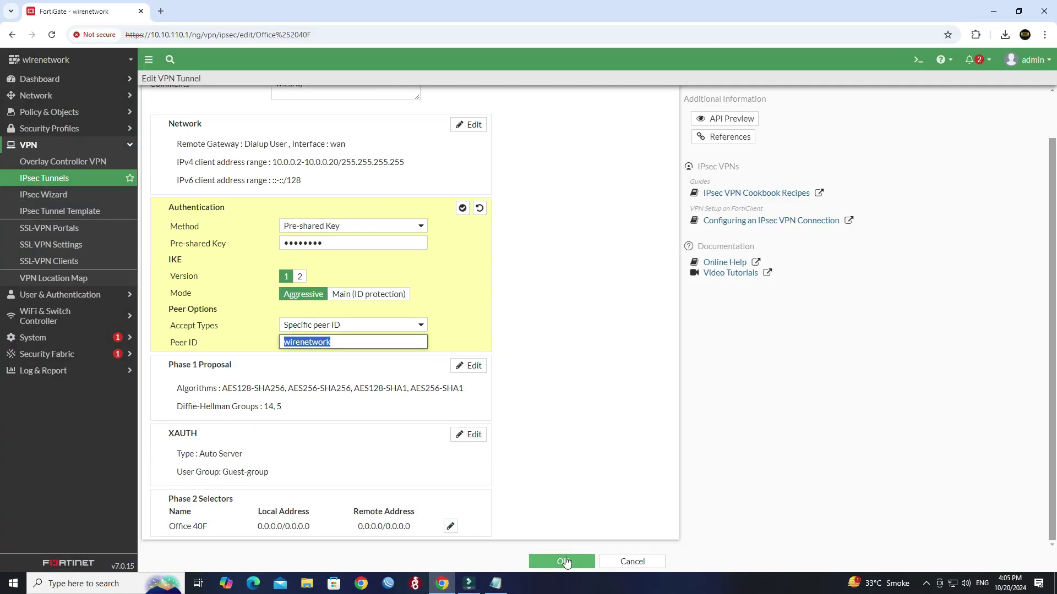
Save the Office 40F custom tunnel and go to User & Authentication > User Definition.
click(463, 209)
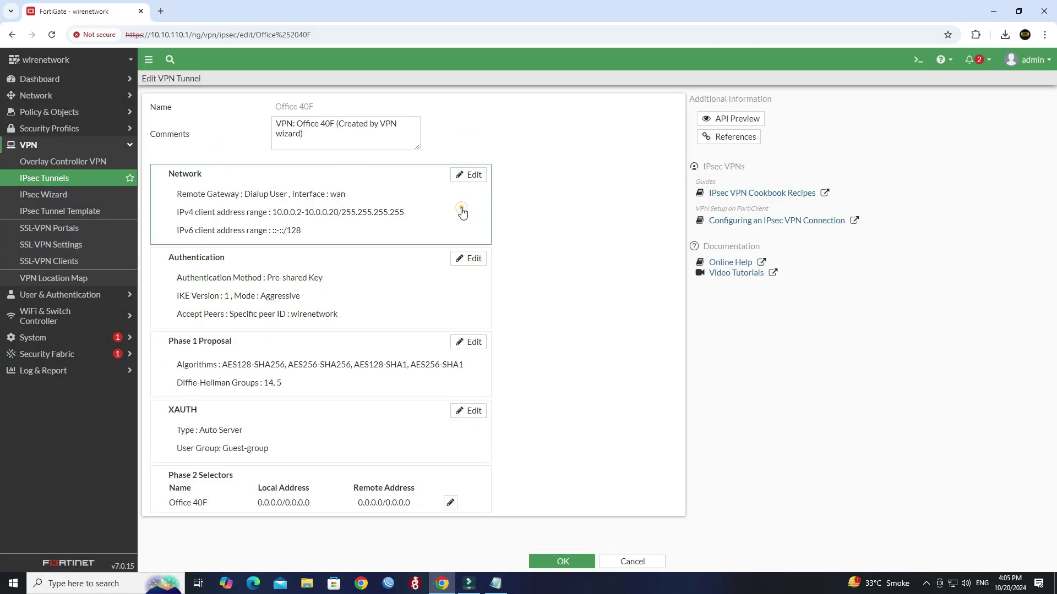
click(573, 562)
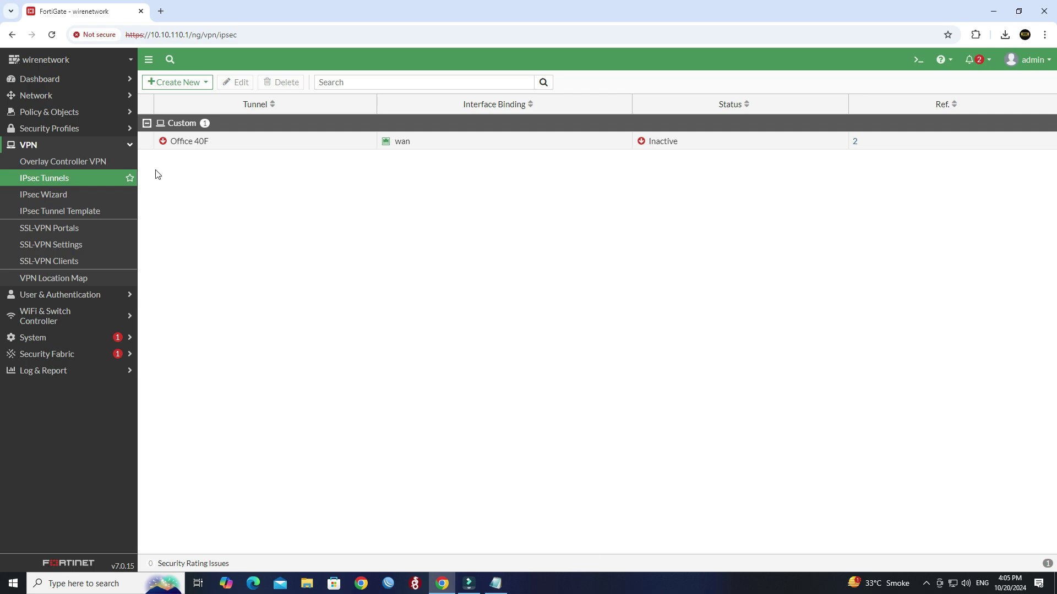
click(123, 145)
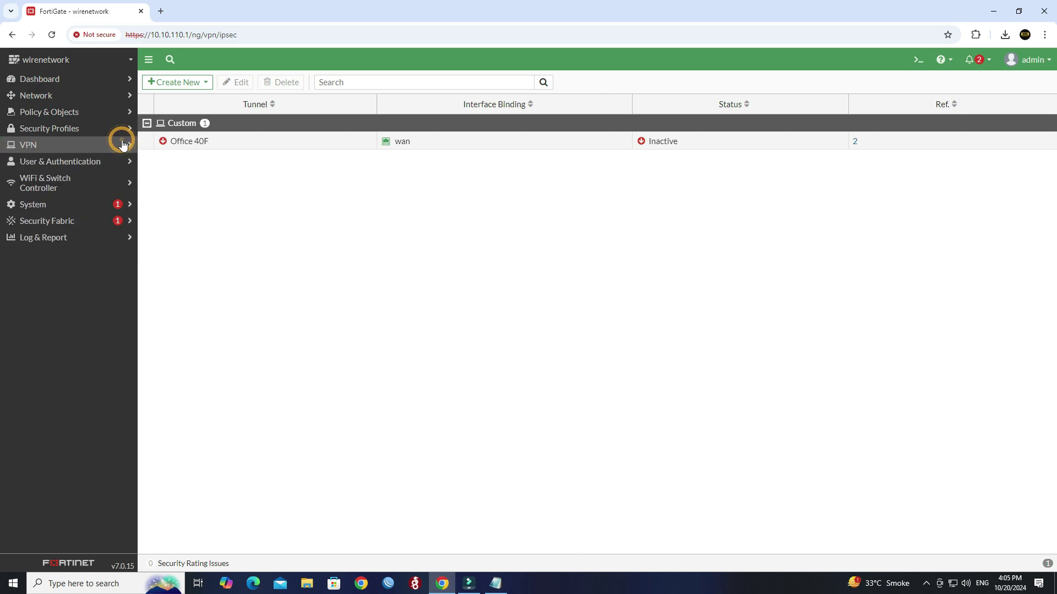
click(92, 167)
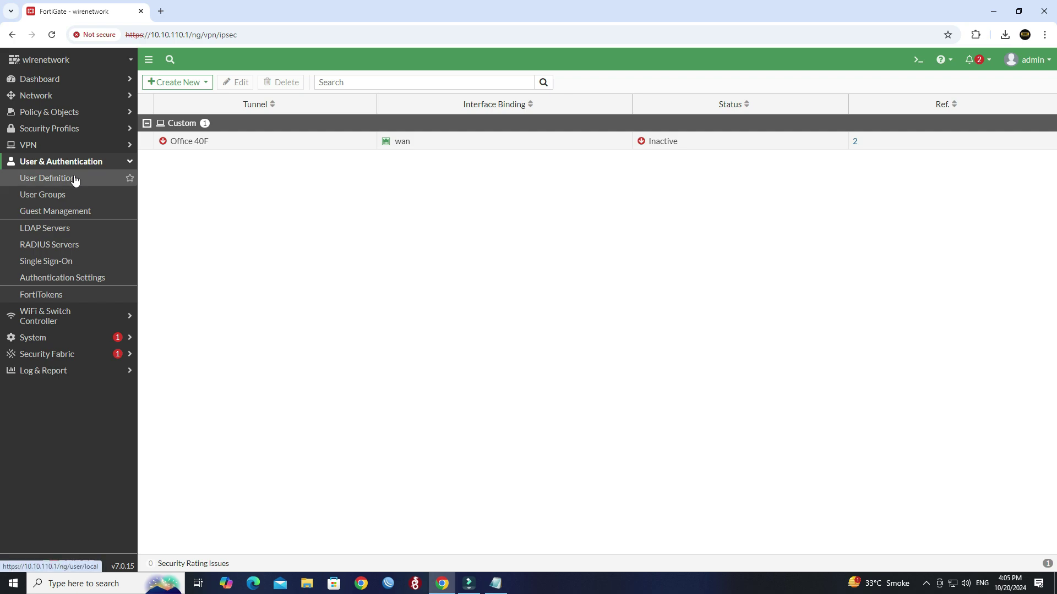
click(76, 180)
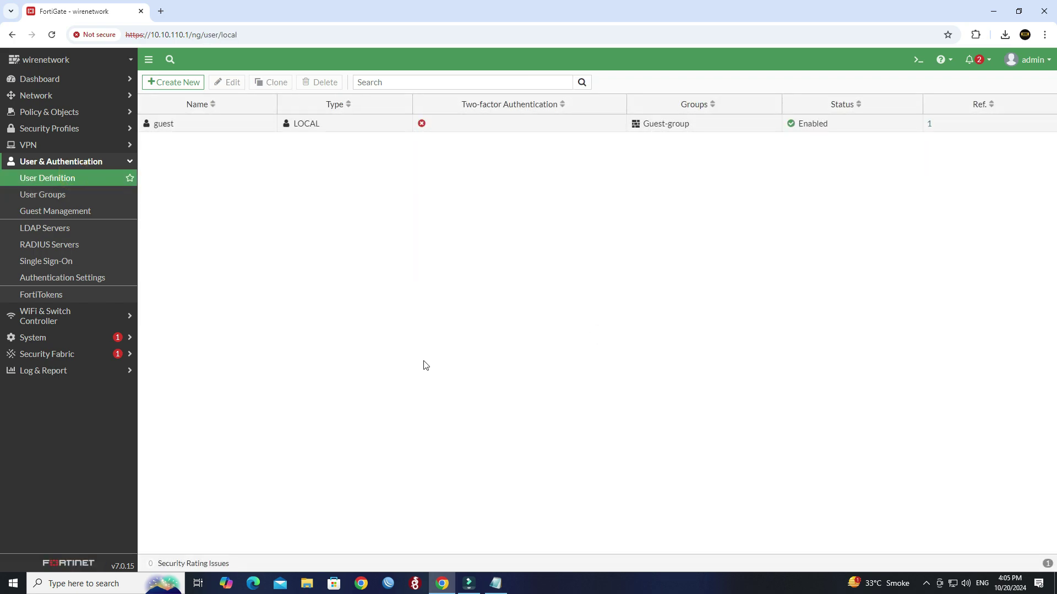
Create a new local user named 'wirenetwork' with the pasted password.
click(173, 83)
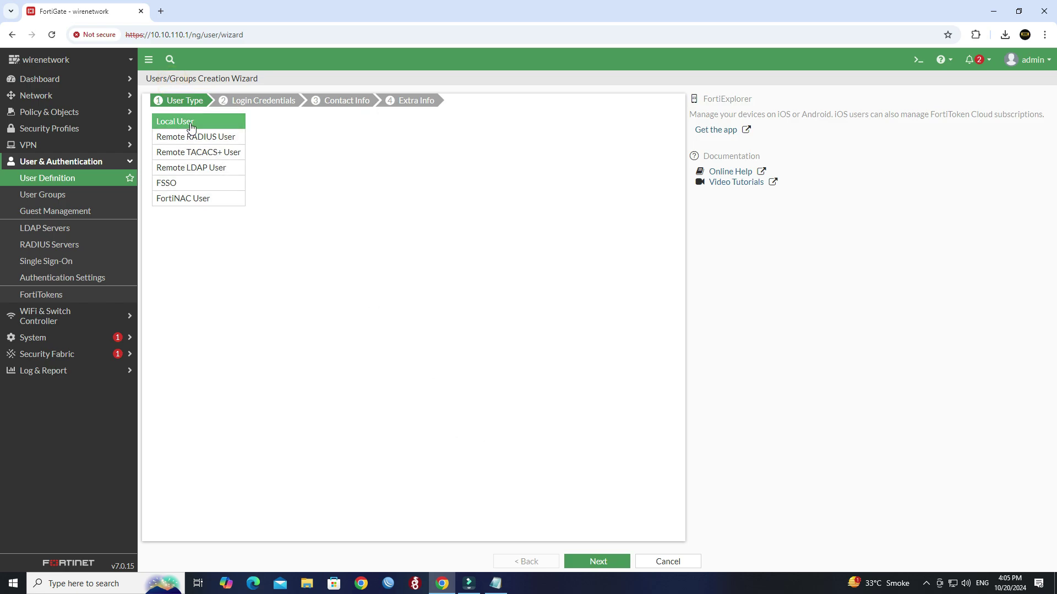
click(586, 564)
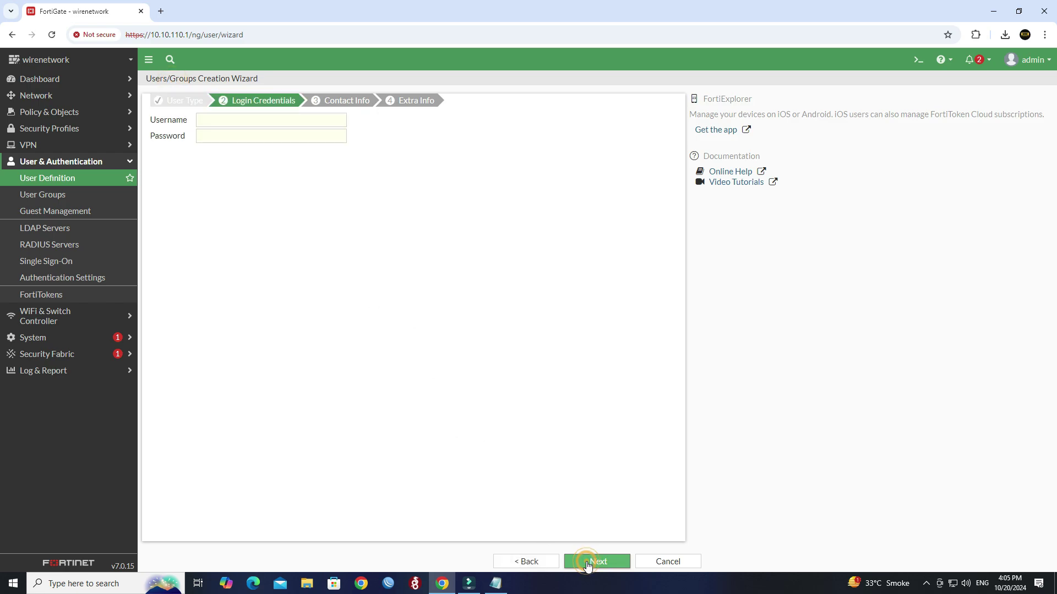
click(248, 124)
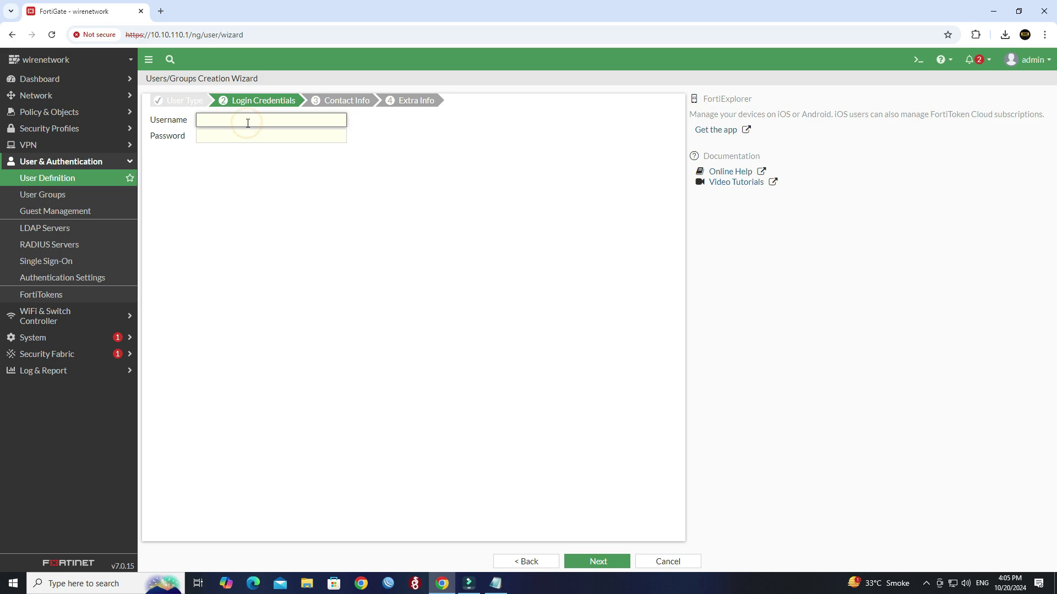
text(wirenetwork)
double_click(255, 120)
key(ctrl+c)
click(236, 136)
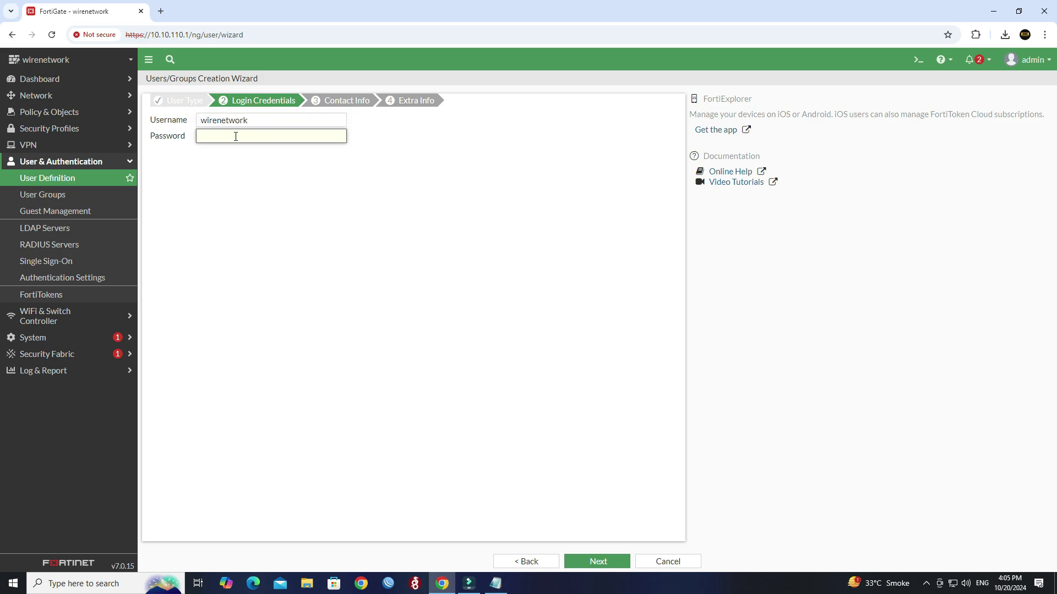
key(ctrl+v)
click(606, 562)
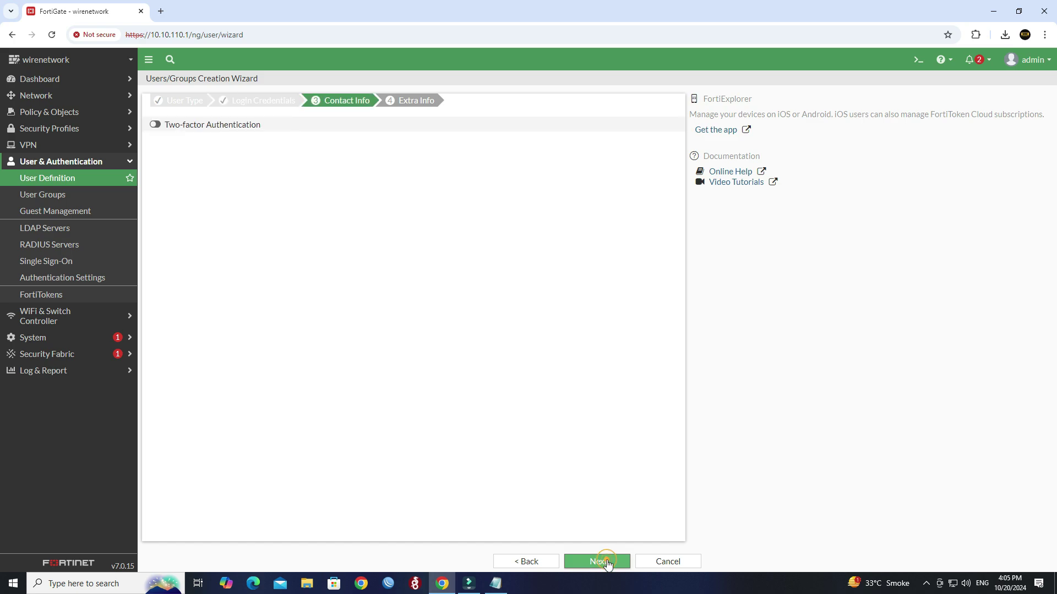
Assign the new user to Guest-group and submit it.
click(605, 561)
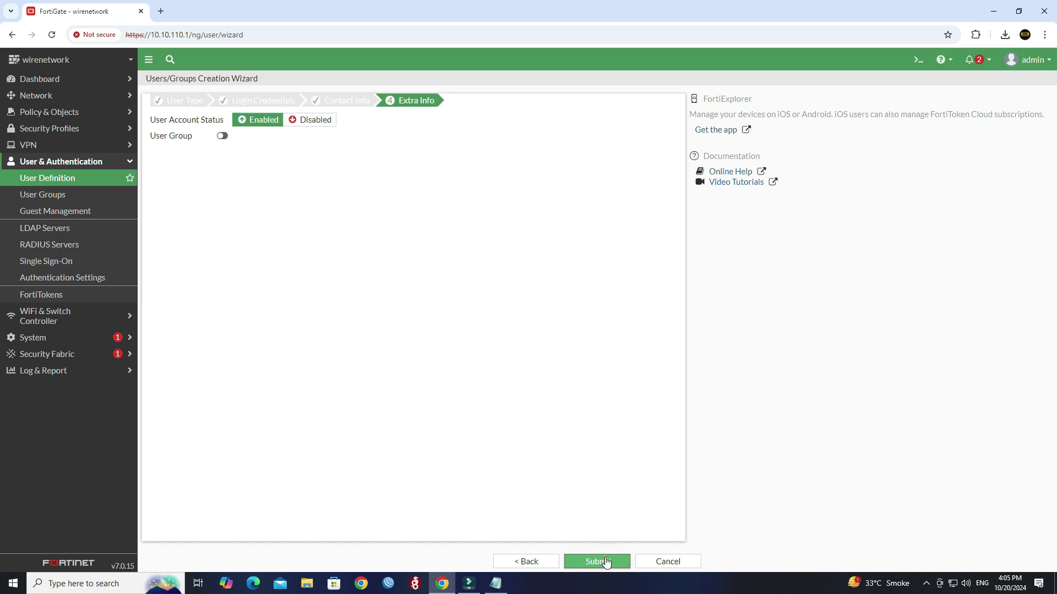
click(222, 136)
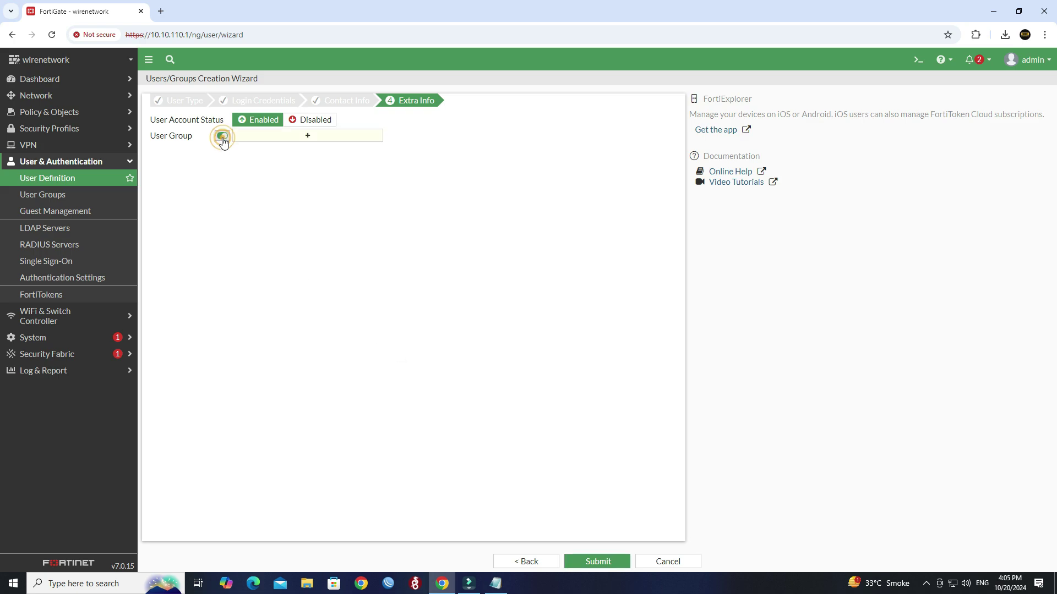
click(290, 138)
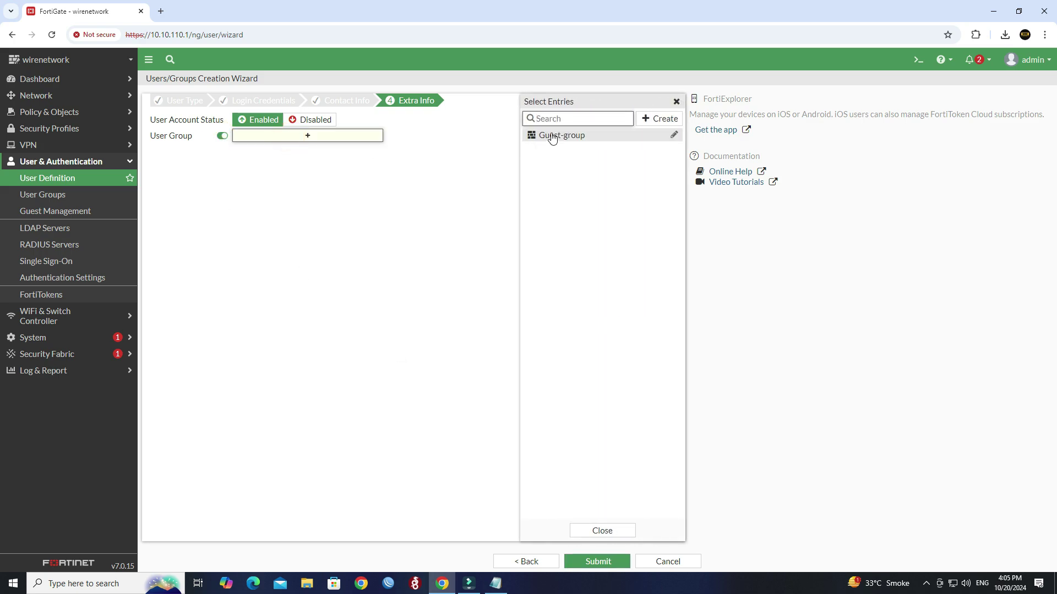
click(551, 136)
click(476, 187)
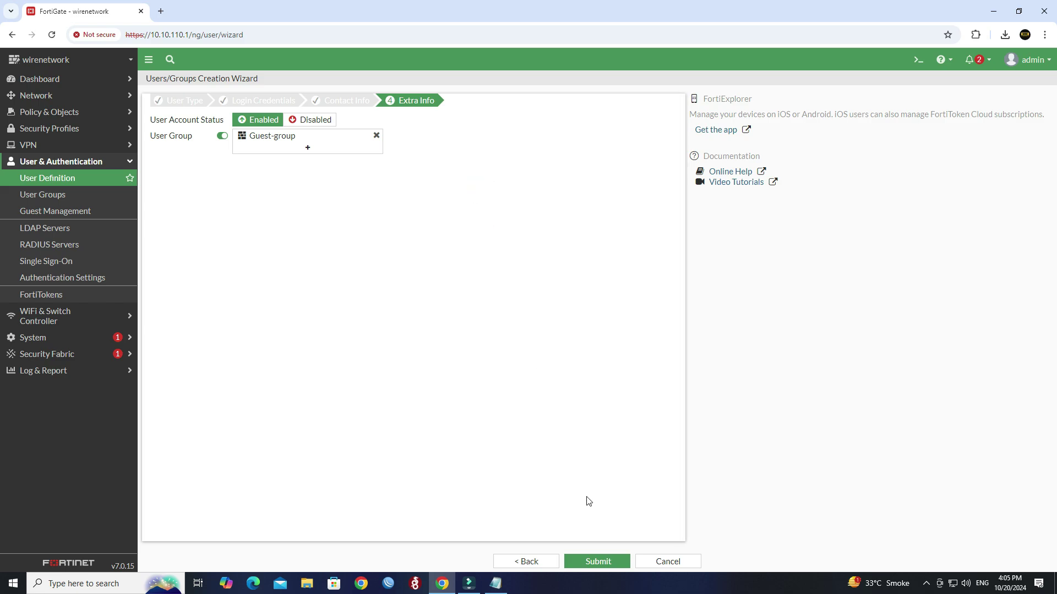
click(611, 561)
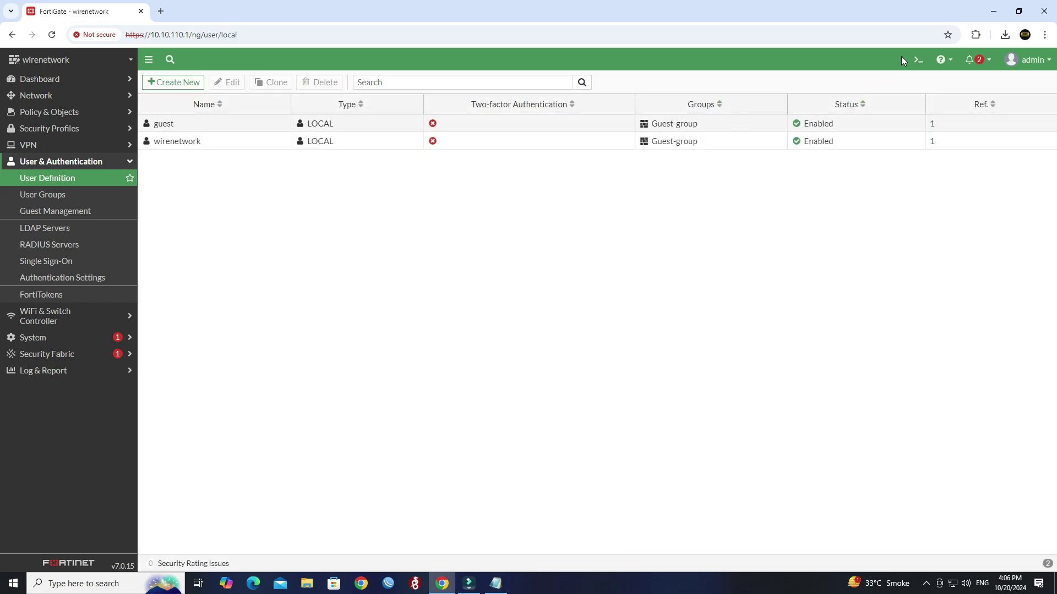
Add Username and password lines with the pasted values to the Notepad notes.
click(994, 11)
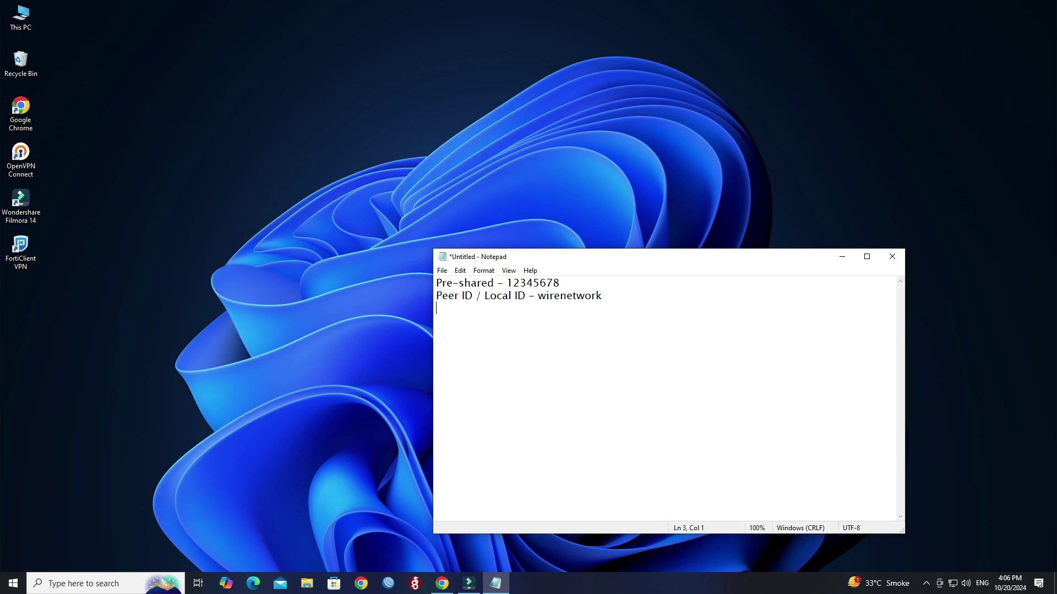
text(sername =)
key(ctrl+v)
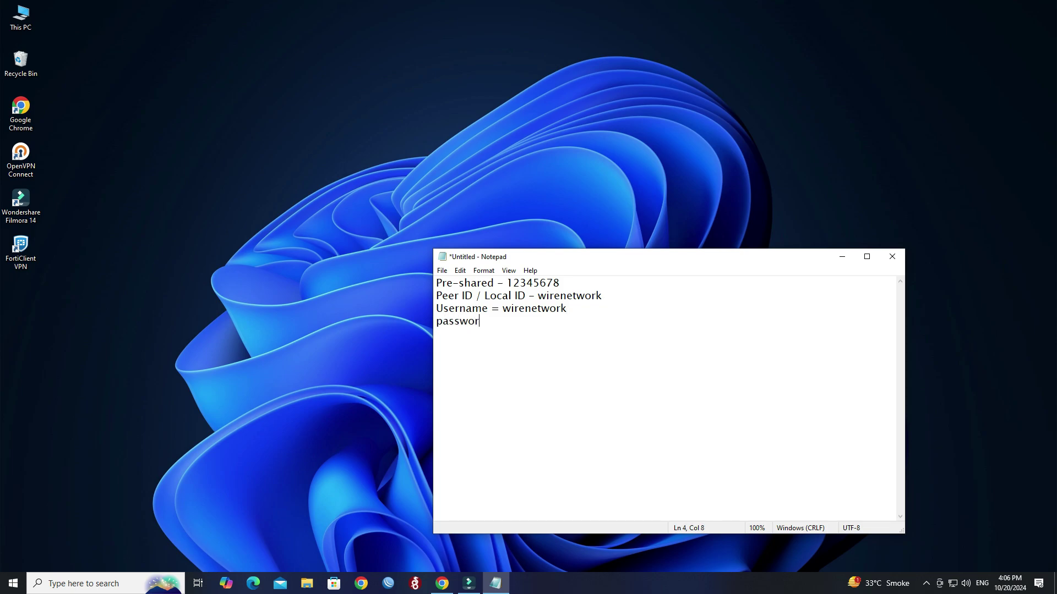
key(ctrl+v)
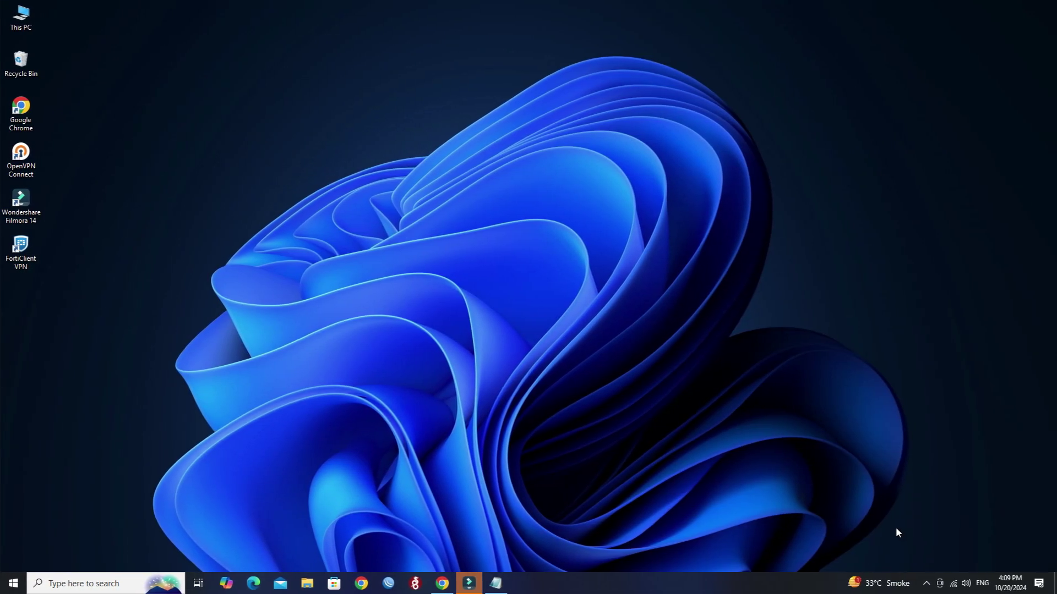
Check the current Wi-Fi connection, then launch FortiClient VPN from its desktop shortcut.
click(953, 584)
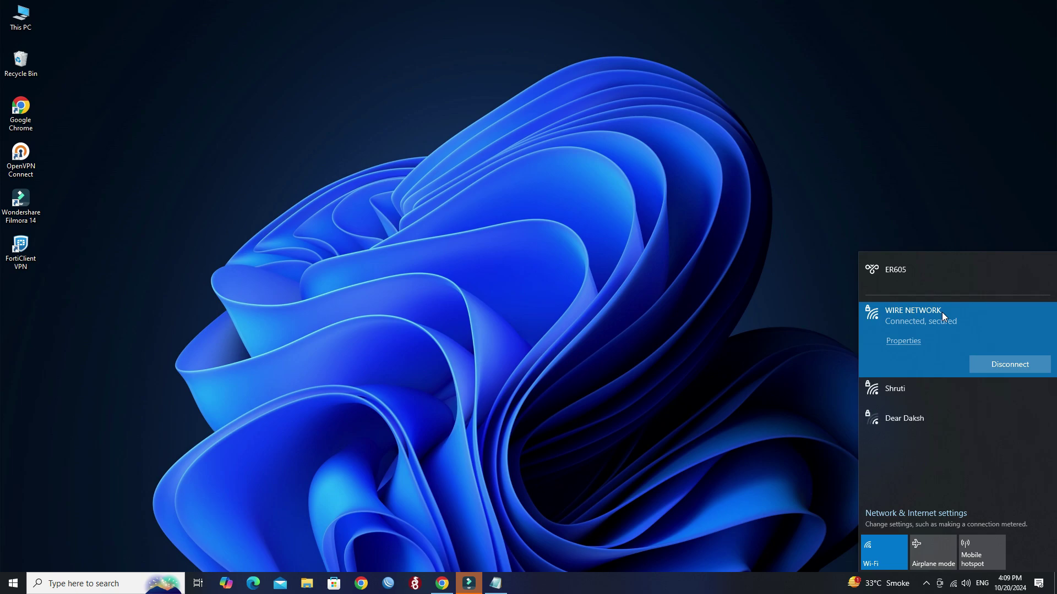
click(667, 313)
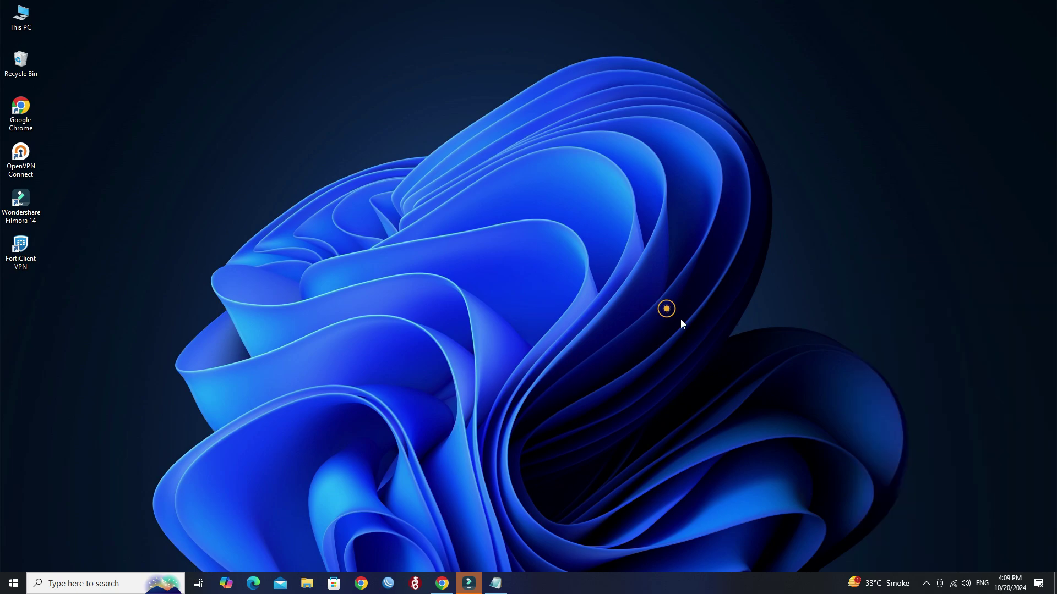
click(25, 263)
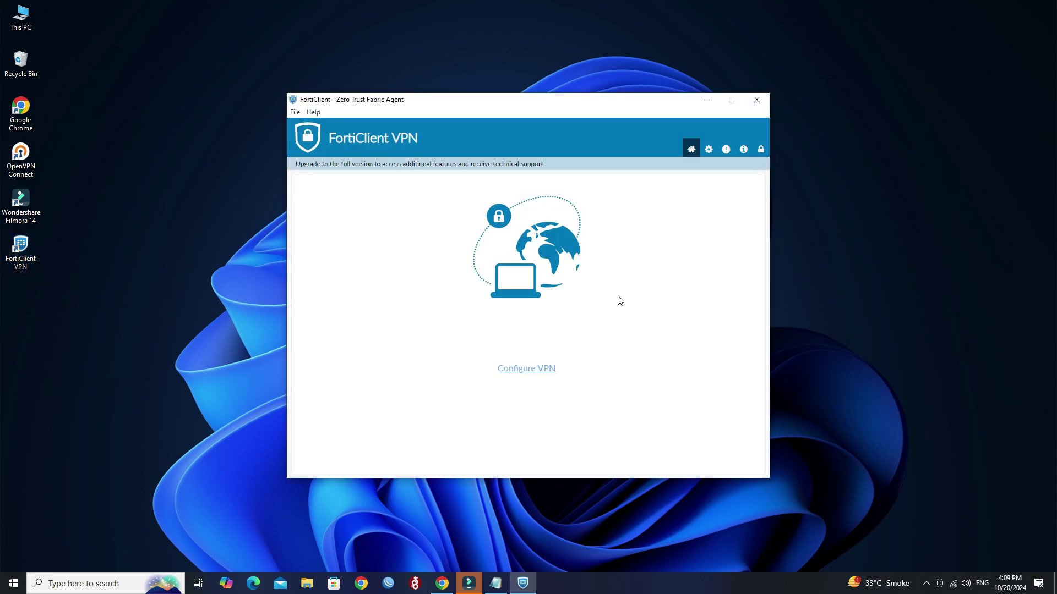
Start a new IPsec VPN connection named VPN and enter the remote gateway address.
click(543, 377)
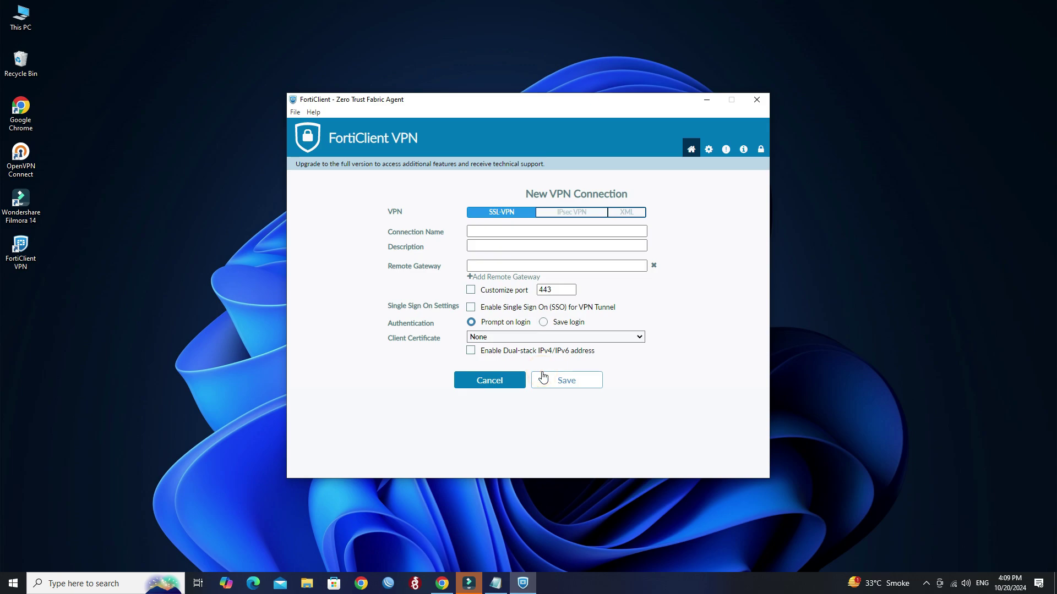
double_click(395, 212)
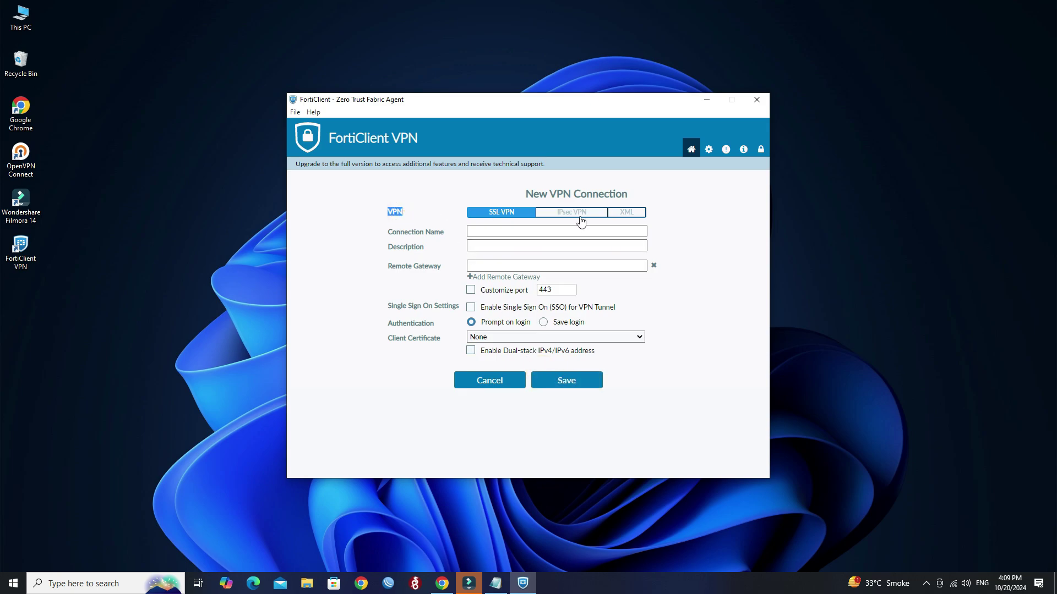
click(582, 221)
click(539, 232)
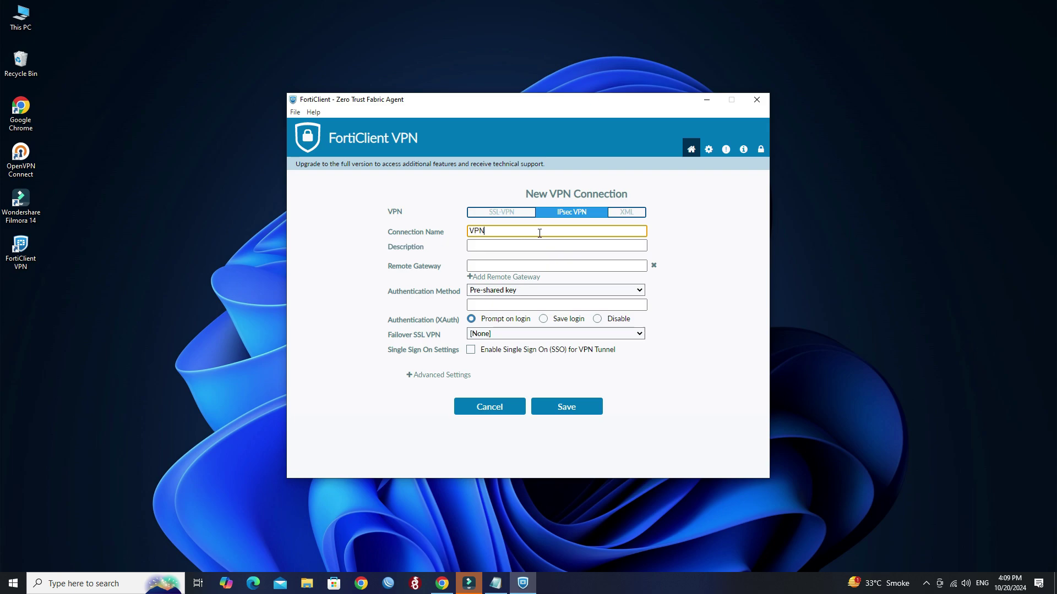
click(519, 266)
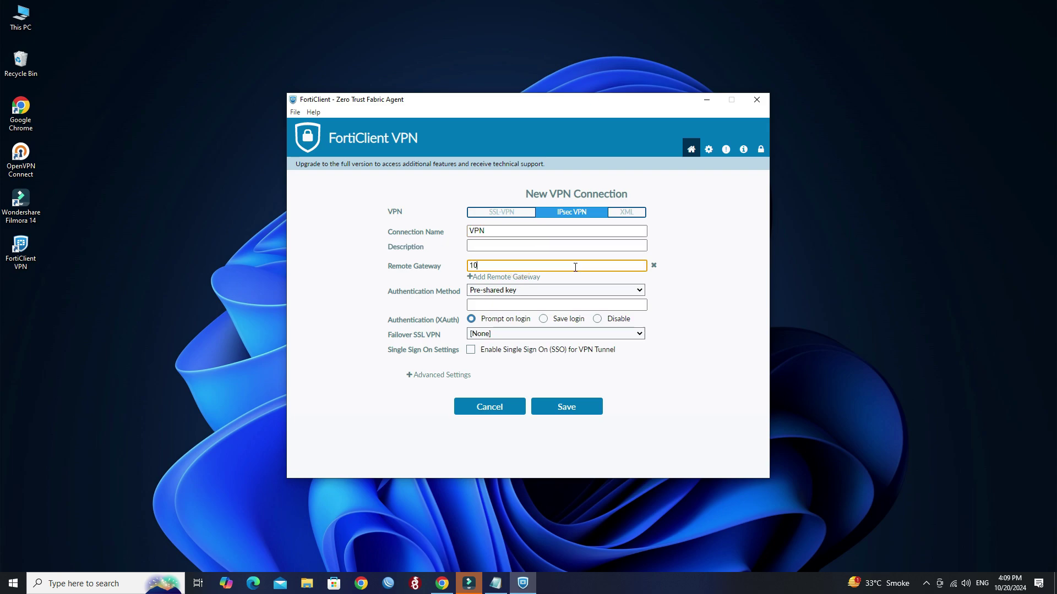
text(103.158.)
Copy the pre-shared key from the notes into the connection's pre-shared key field.
click(501, 290)
click(502, 590)
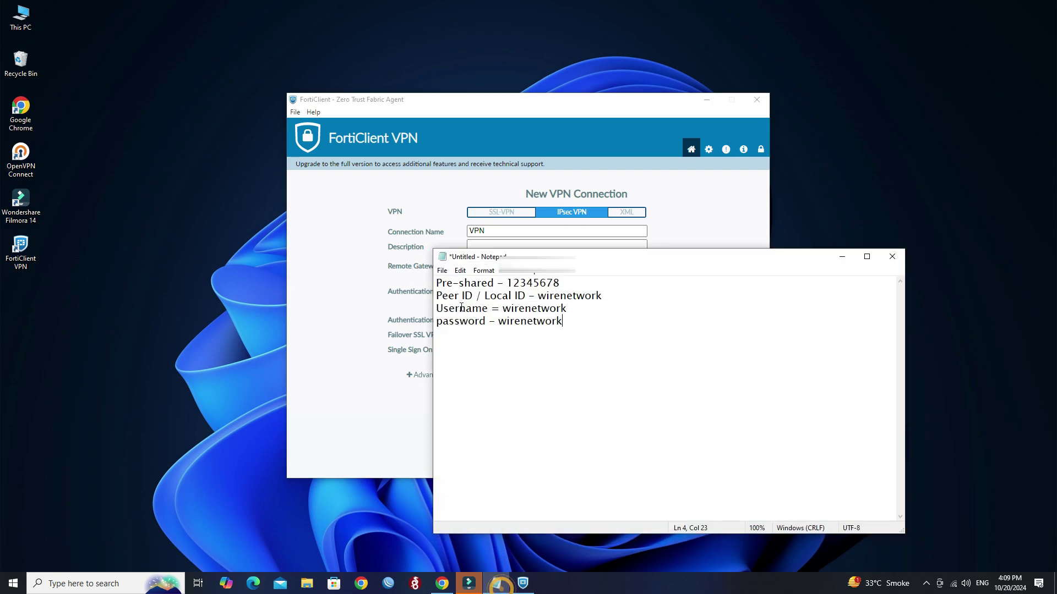
drag(557, 285, 507, 285)
click(606, 196)
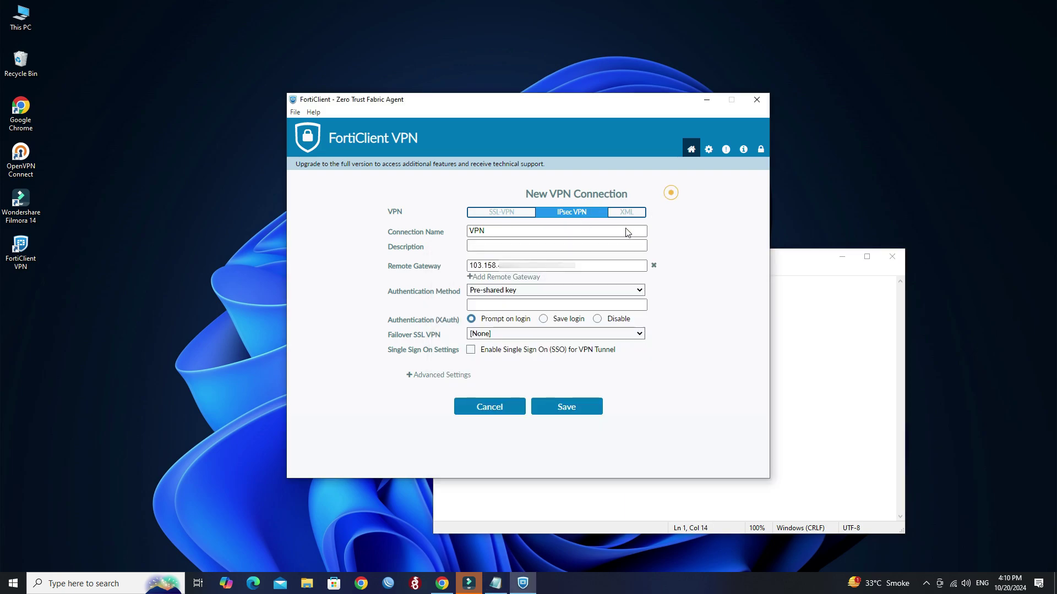
click(667, 192)
click(508, 304)
key(ctrl+v)
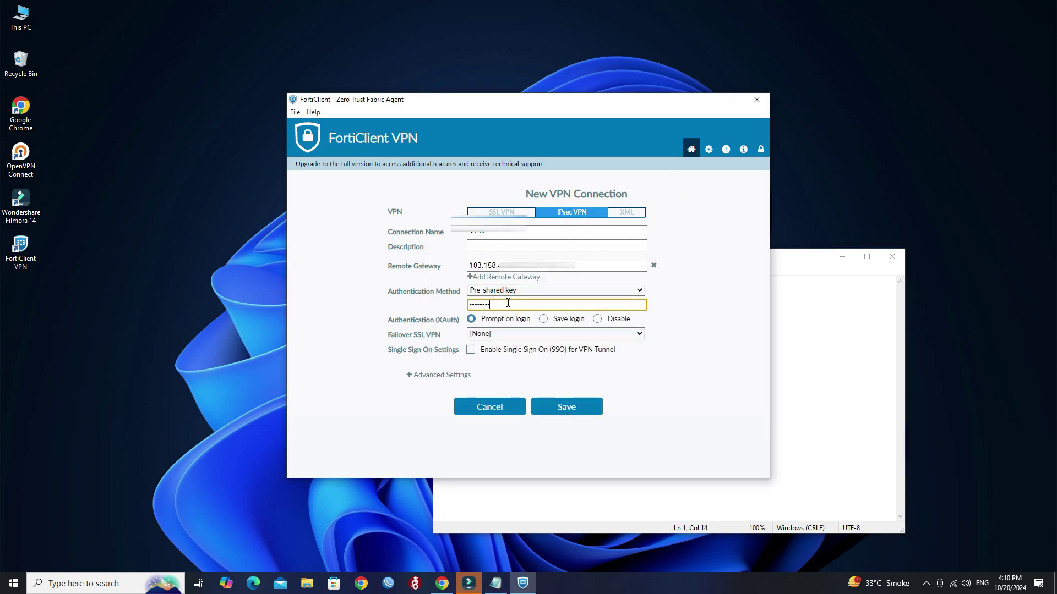
drag(548, 108, 508, 69)
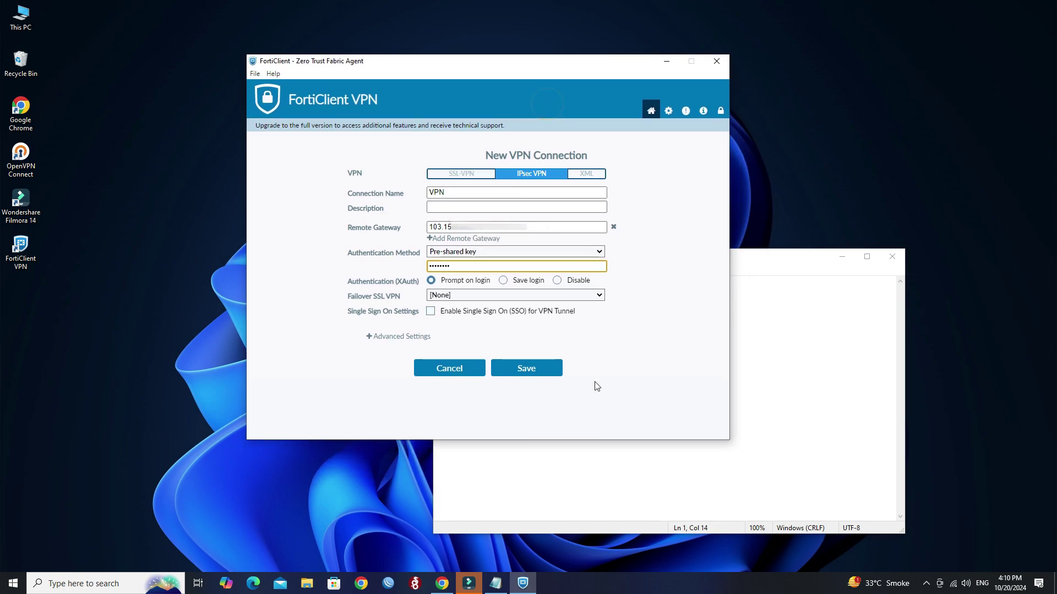
Expand Advanced Settings and Phase 1 to reach the Local ID field.
click(370, 338)
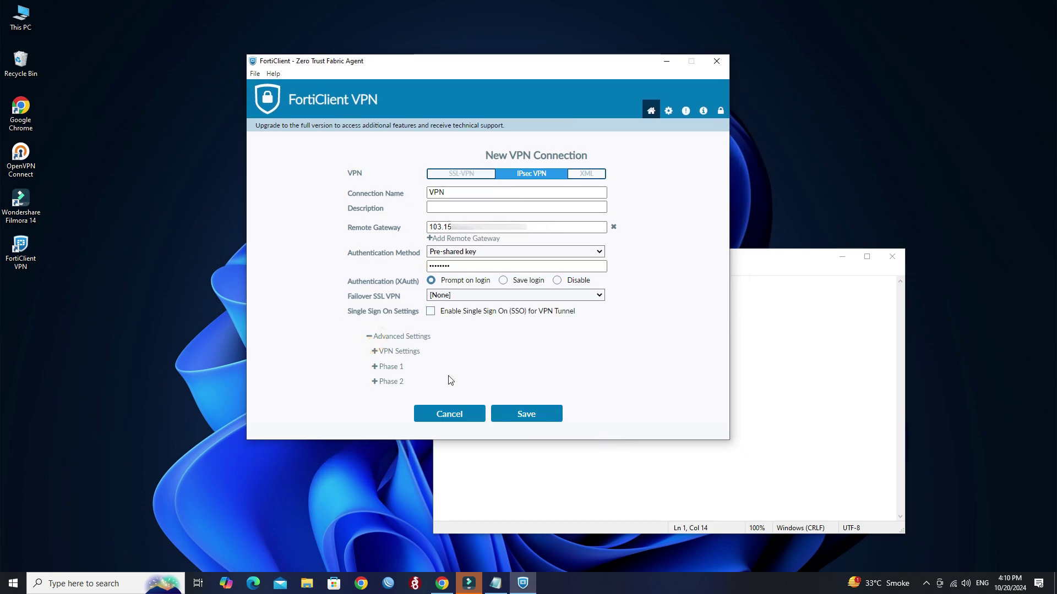
click(376, 373)
scroll(523, 352, down, 3)
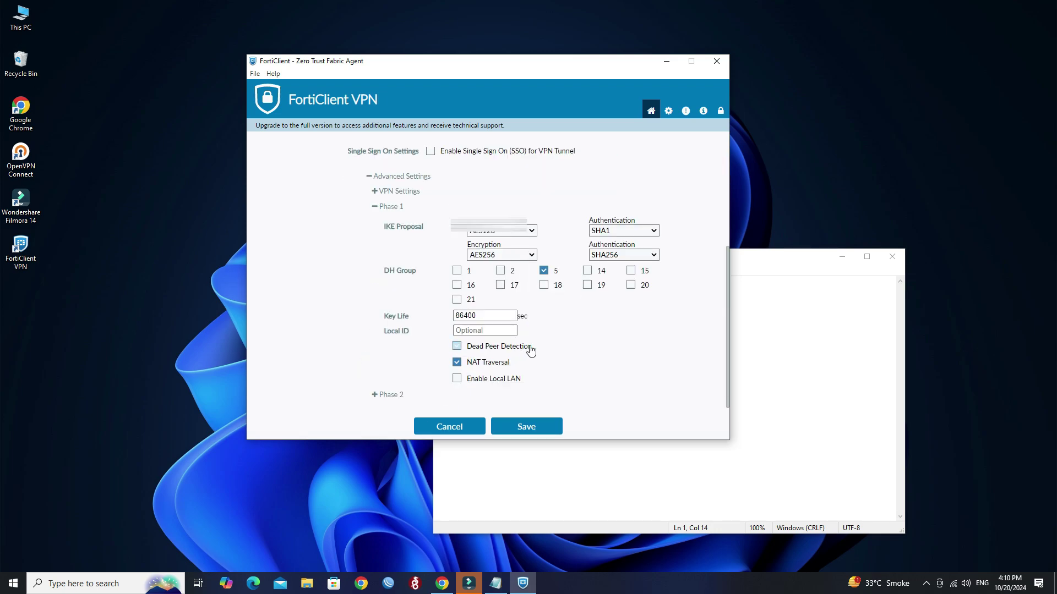
drag(413, 332, 384, 331)
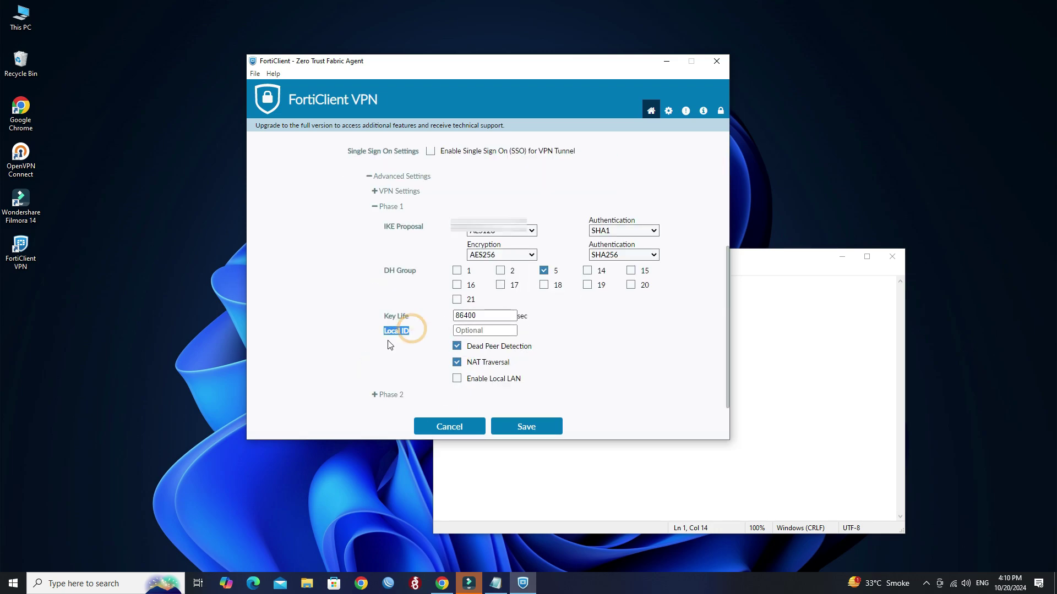
Set Local ID to the peer ID 'wirenetwork' from the notes and save the connection.
click(494, 583)
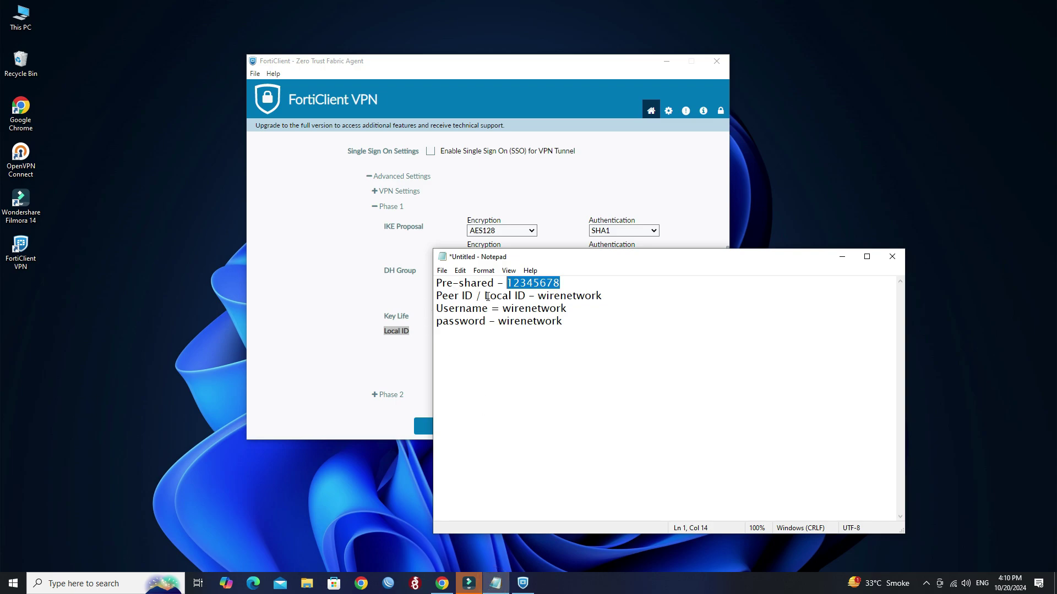
click(529, 296)
key(ctrl+shift+Left)
key(ctrl+shift+Left)
key(ctrl+shift+Left)
key(ctrl+shift+Left)
key(ctrl+shift+Left)
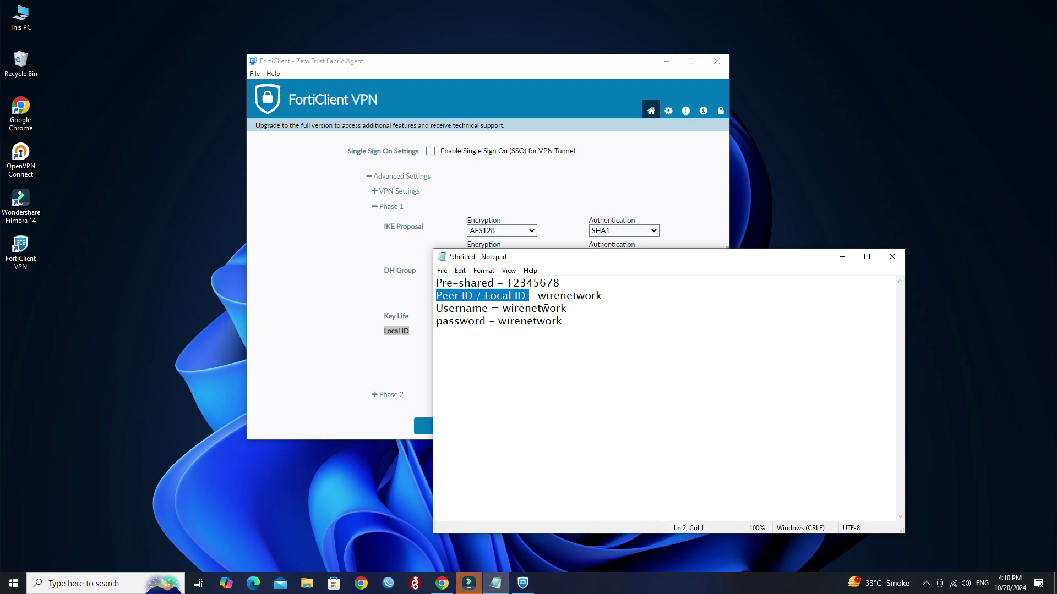
drag(539, 299, 603, 299)
key(ctrl+c)
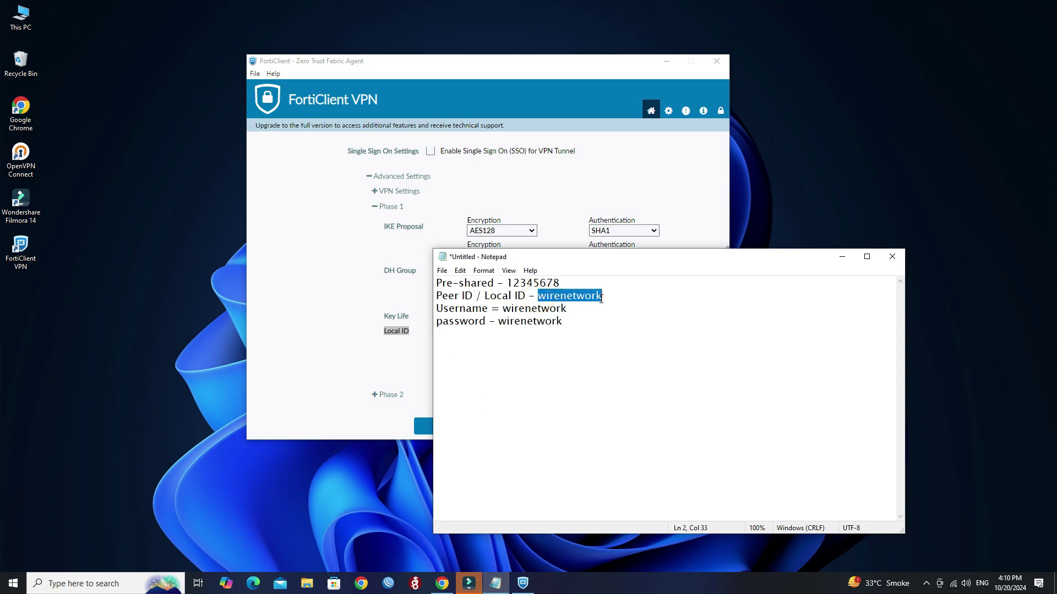
click(513, 193)
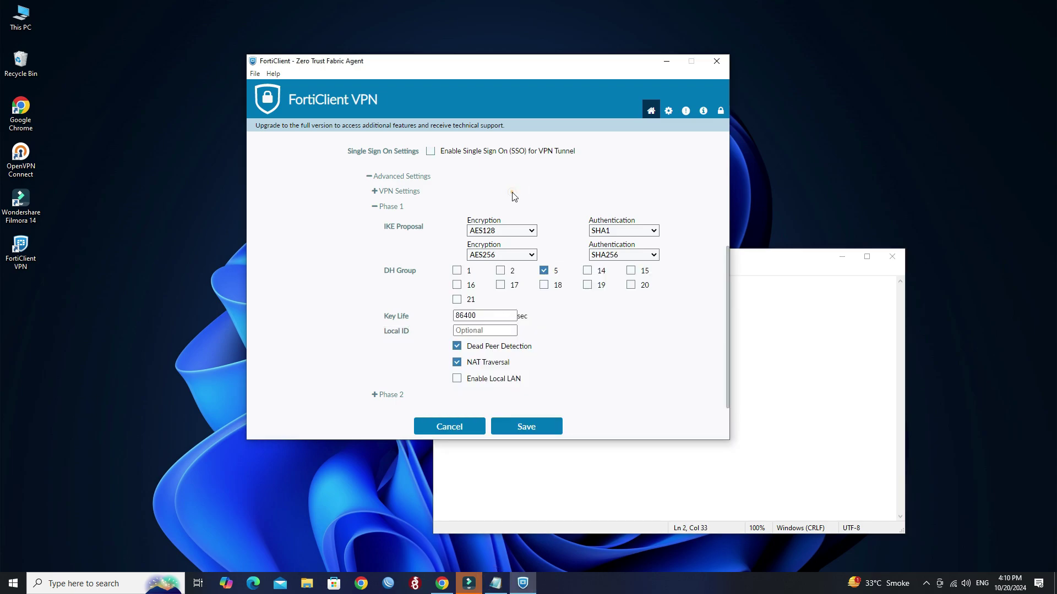
click(493, 331)
key(ctrl+v)
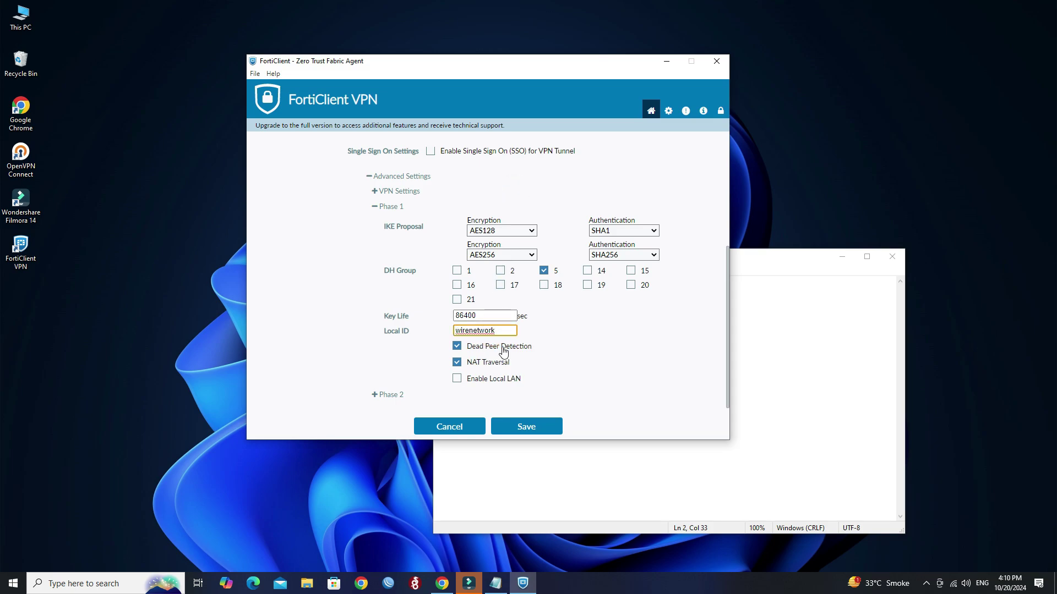
click(527, 433)
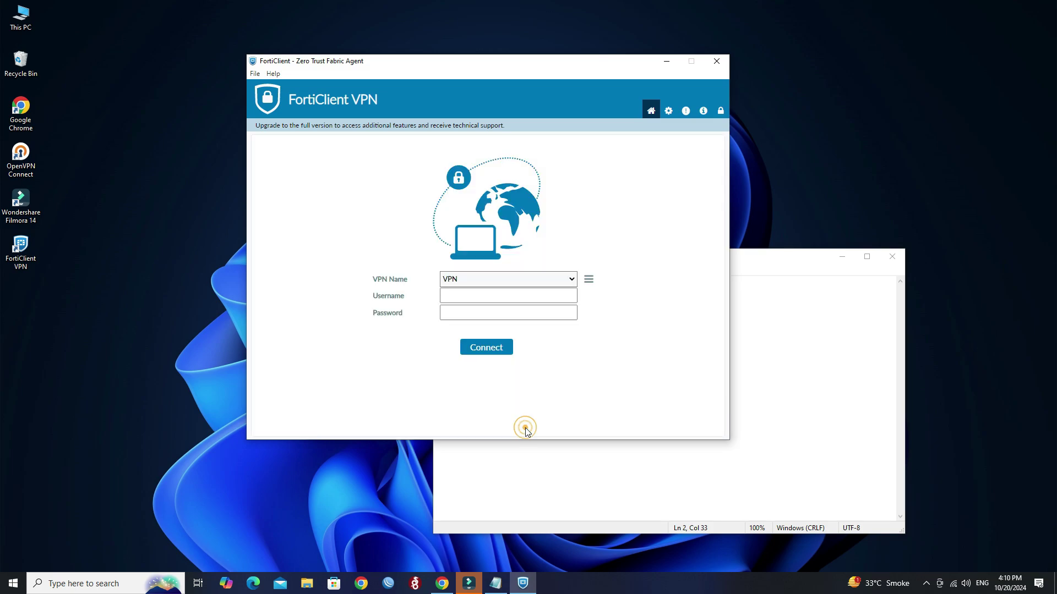
click(591, 450)
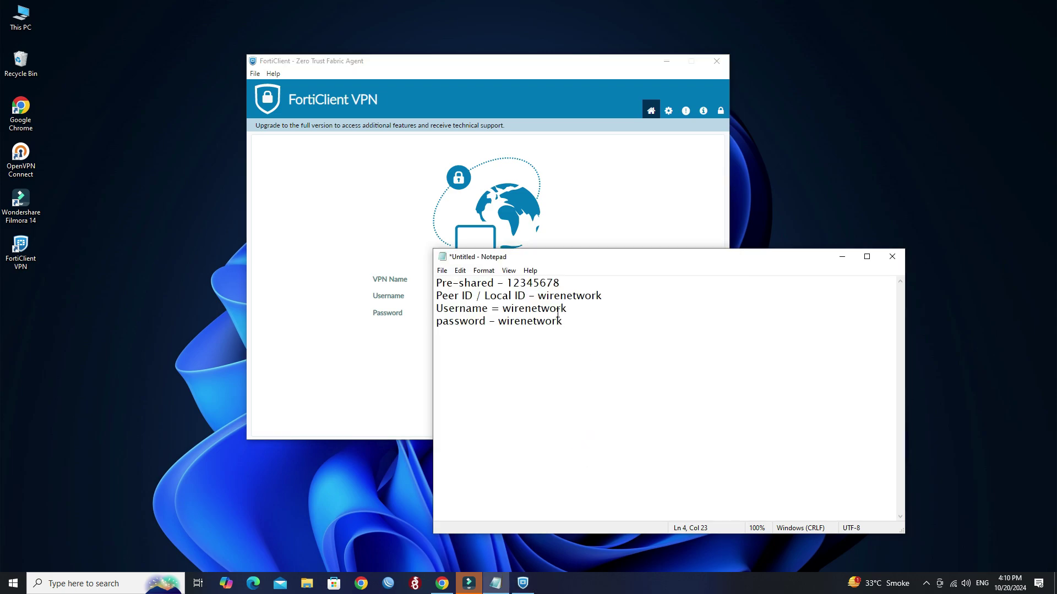